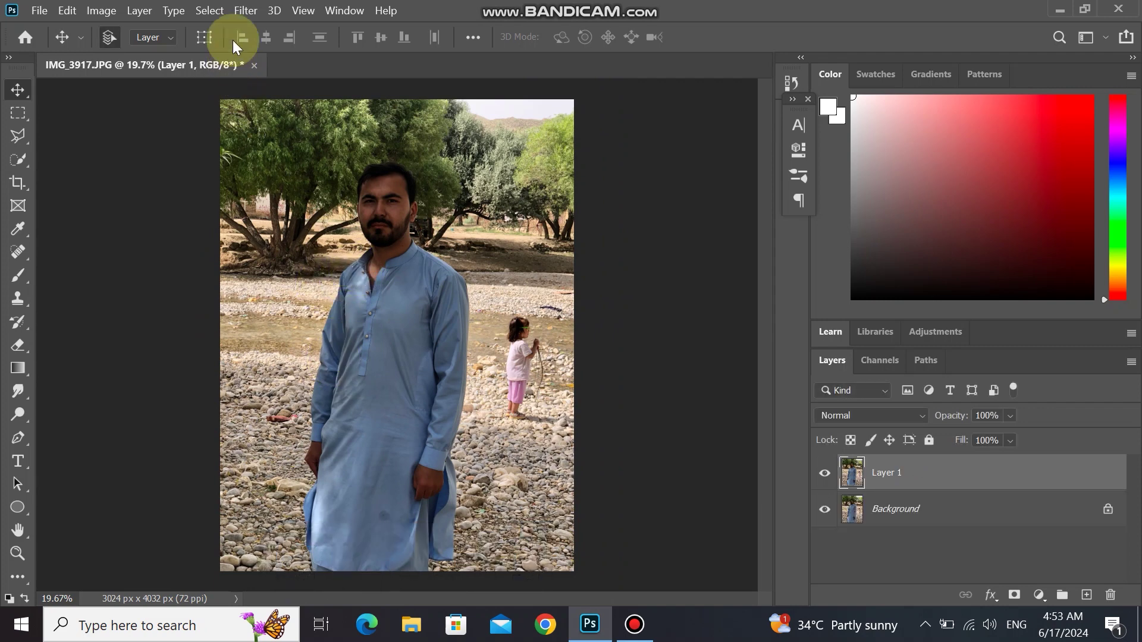
Open the Camera Raw filter on Layer 1, and set Exposure to +0.90 and Highlights to -63.
{"action": "left_click", "coordinate": [244, 11]}
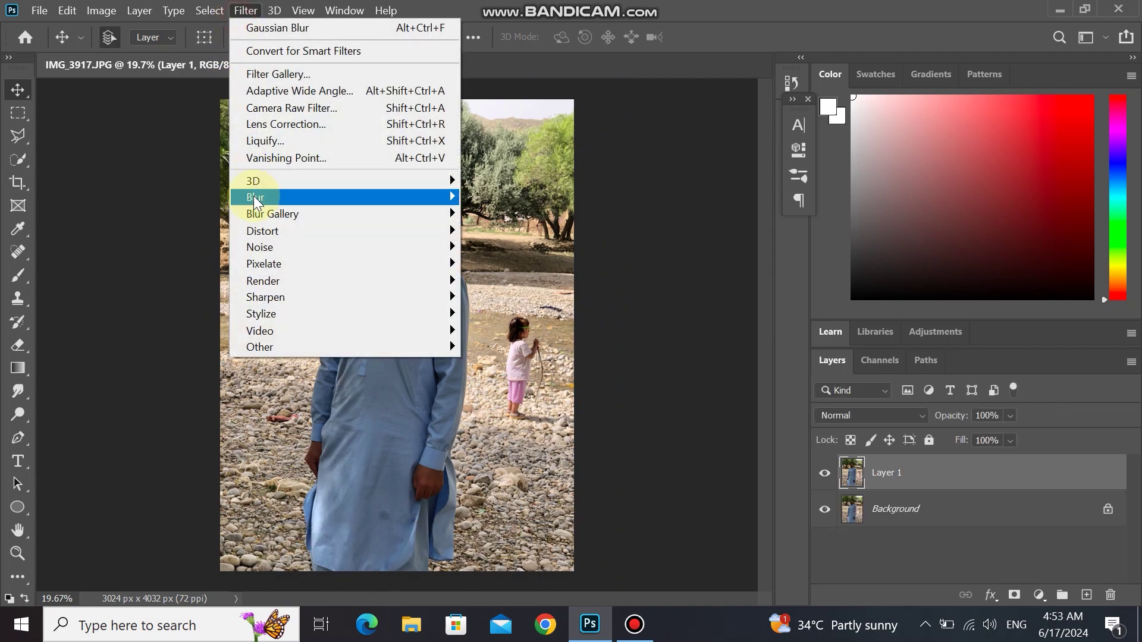
{"action": "left_click", "coordinate": [294, 107]}
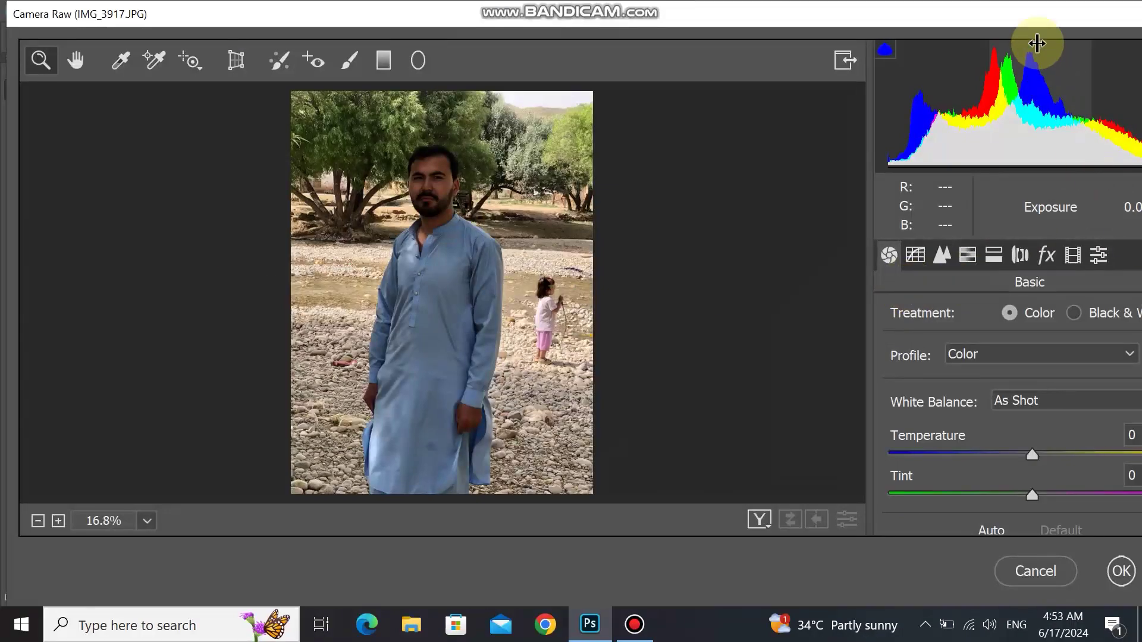
{"action": "left_click_drag", "start_coordinate": [1030, 19], "coordinate": [857, 21]}
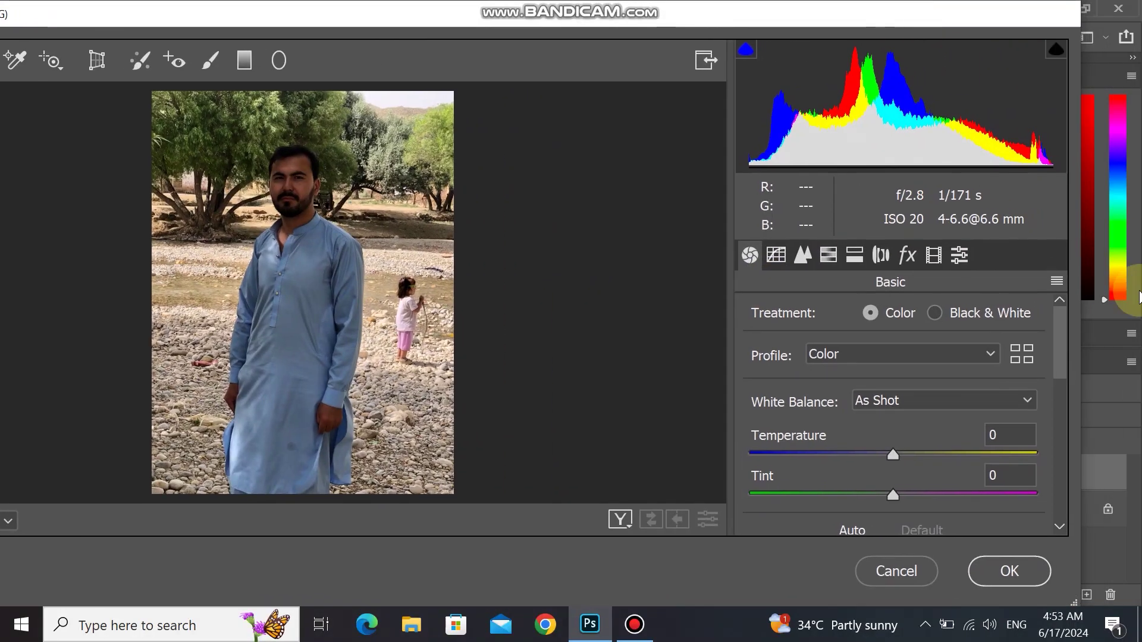
{"action": "left_click_drag", "start_coordinate": [1061, 327], "coordinate": [1062, 381]}
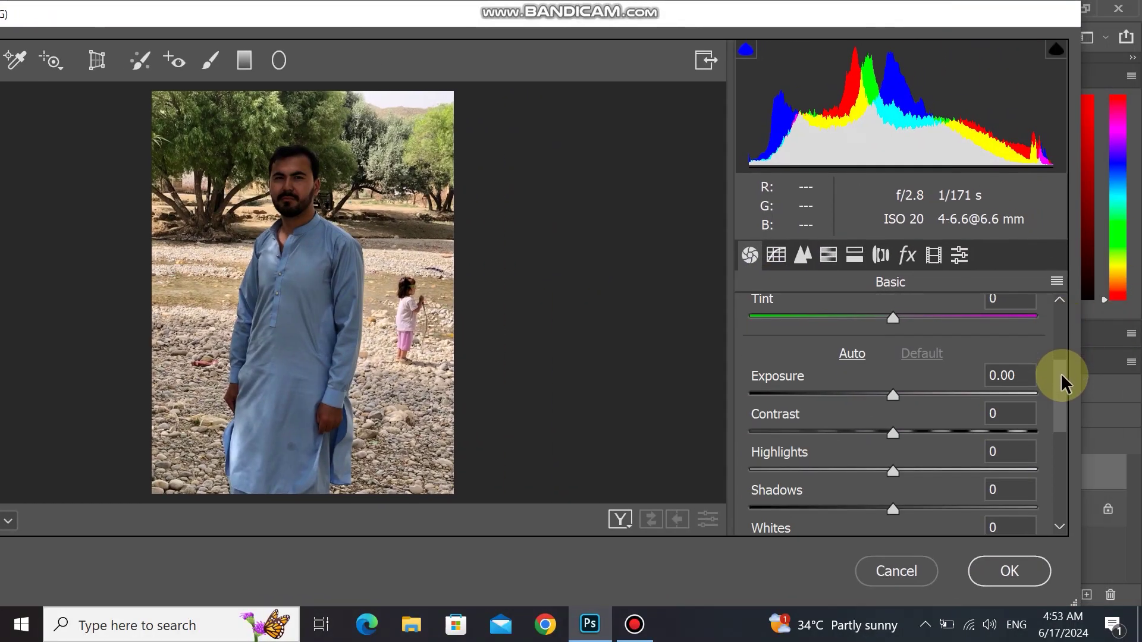
{"action": "left_click_drag", "start_coordinate": [898, 398], "coordinate": [919, 406]}
{"action": "left_click_drag", "start_coordinate": [890, 471], "coordinate": [804, 503]}
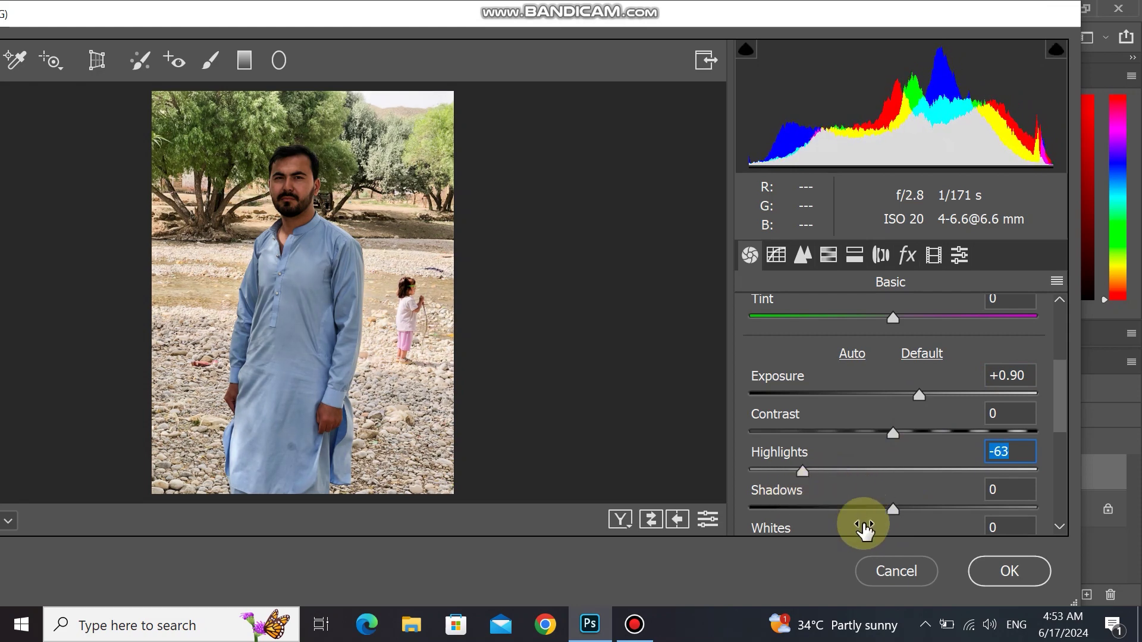
Set Blacks to +2, raise Vibrance and Saturation slightly, and apply the Camera Raw adjustments to Layer 1.
{"action": "left_click_drag", "start_coordinate": [1060, 398], "coordinate": [1060, 435]}
{"action": "mouse_move", "coordinate": [894, 454]}
{"action": "left_mouse_down"}
{"action": "mouse_move", "coordinate": [940, 459]}
{"action": "mouse_move", "coordinate": [865, 459]}
{"action": "mouse_move", "coordinate": [900, 462]}
{"action": "left_mouse_up"}
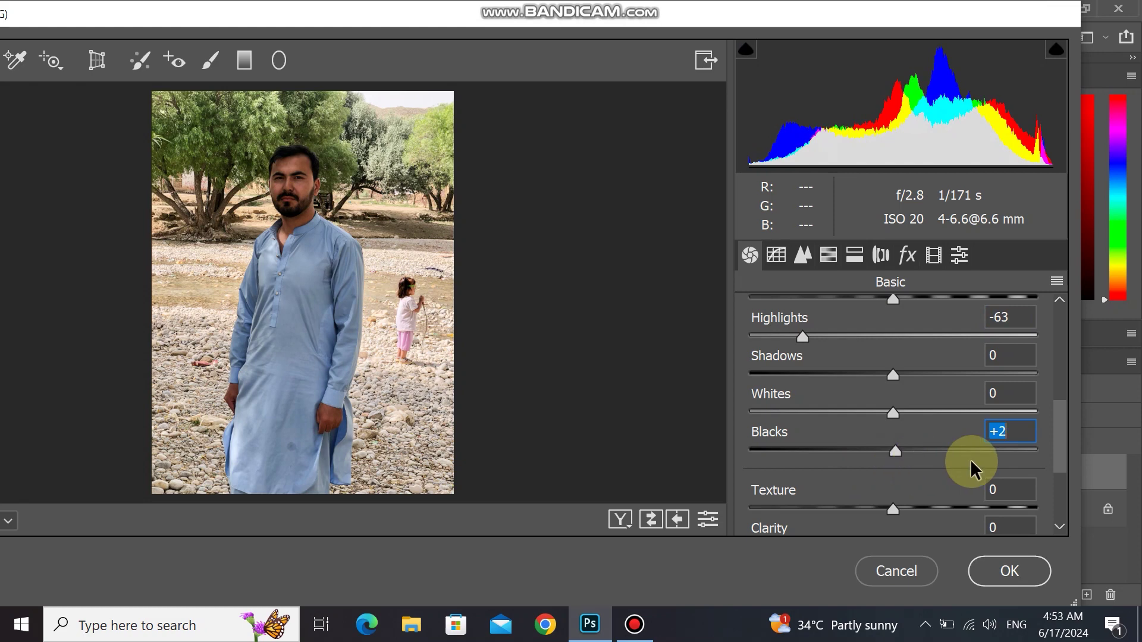
{"action": "left_click_drag", "start_coordinate": [1065, 446], "coordinate": [1065, 495]}
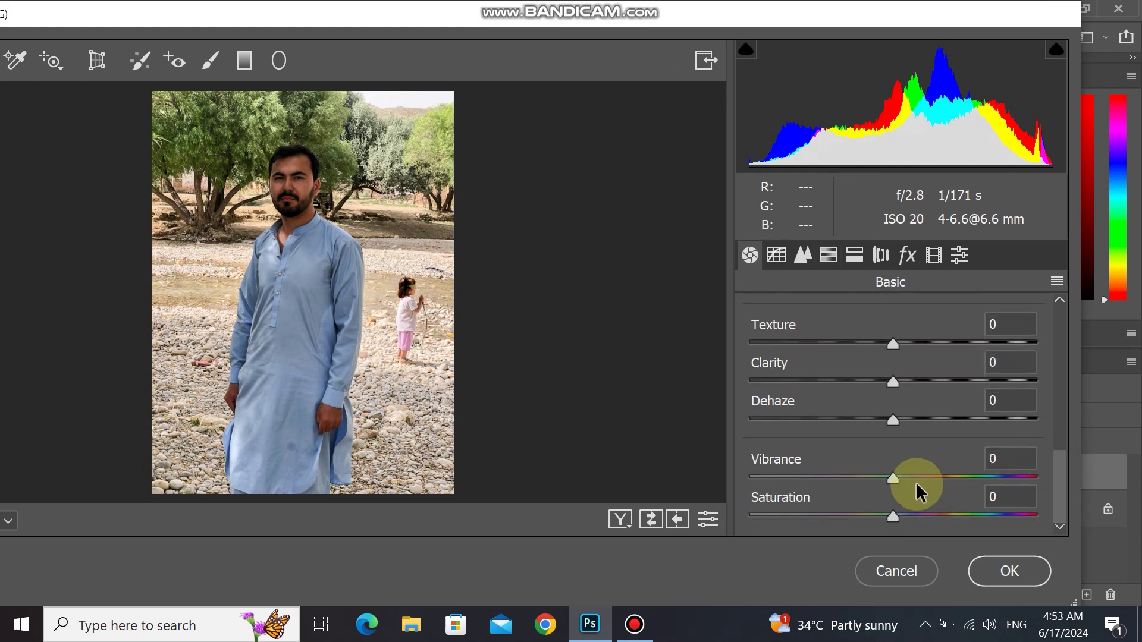
{"action": "left_click_drag", "start_coordinate": [915, 480], "coordinate": [920, 518]}
{"action": "left_click", "coordinate": [1003, 574]}
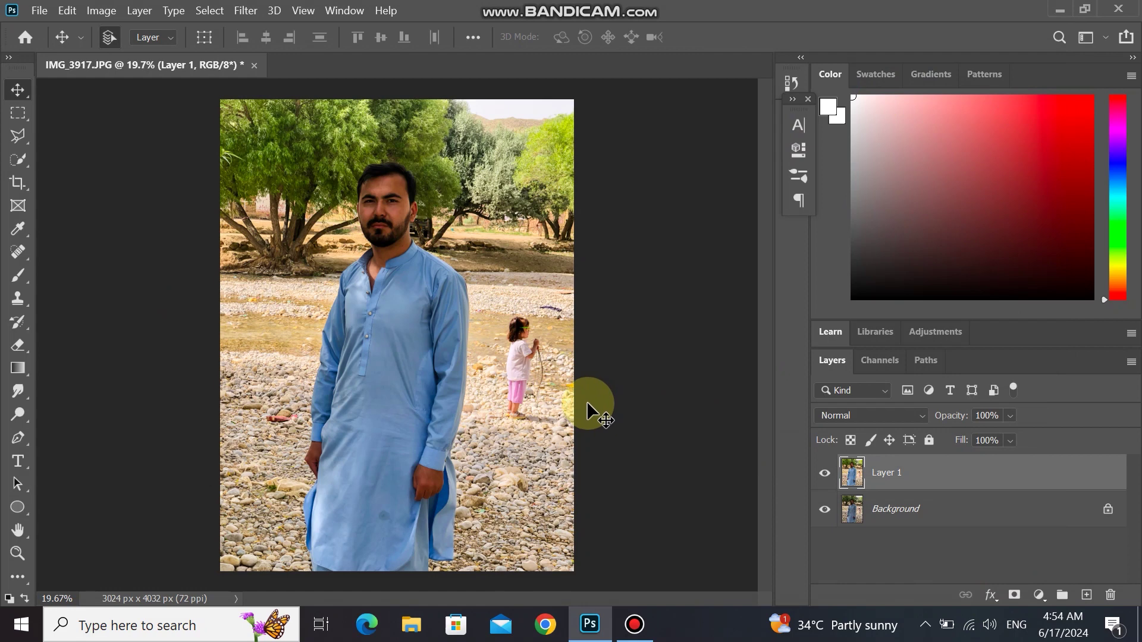
Hide and show Layer 1 again to compare the colour-corrected photo with the original.
{"action": "left_click", "coordinate": [886, 474]}
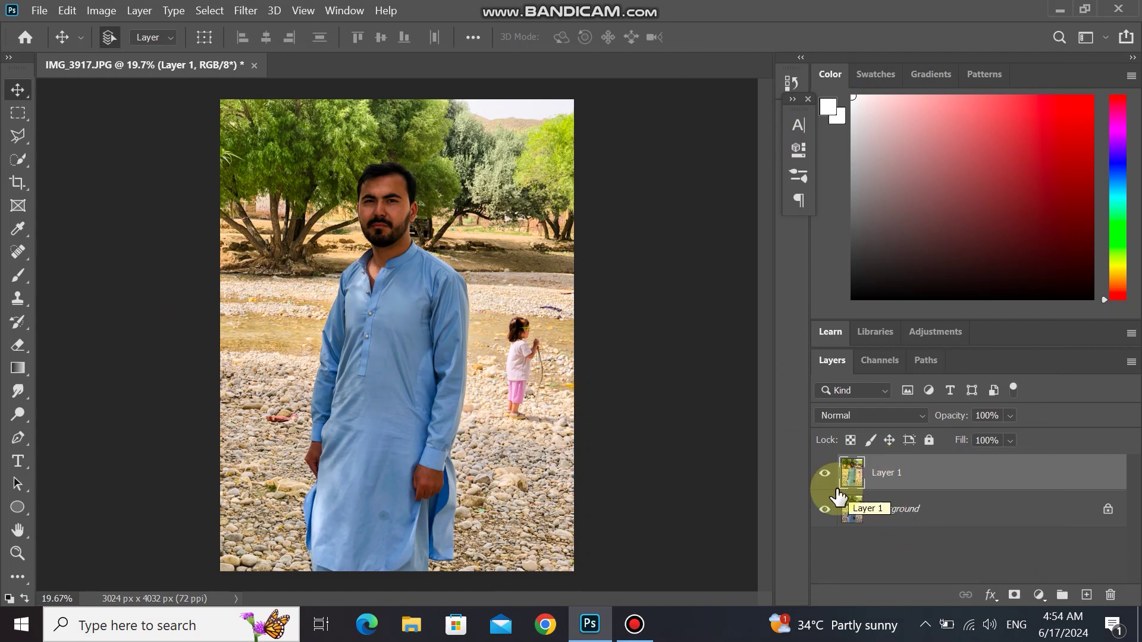
{"action": "left_click", "coordinate": [825, 474]}
{"action": "left_click", "coordinate": [825, 474]}
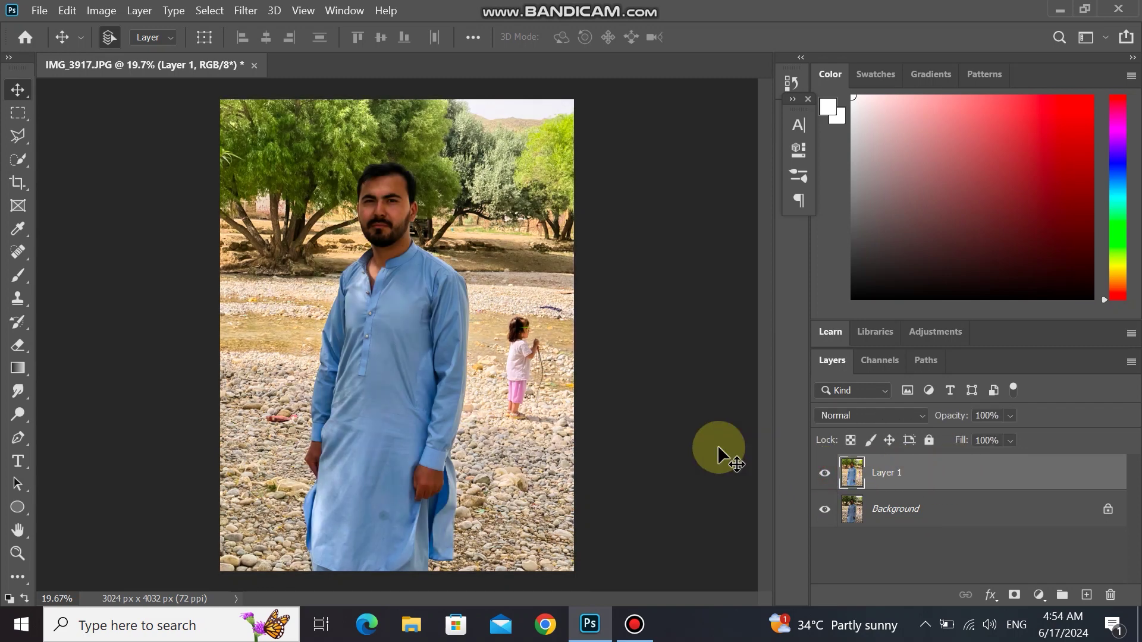
Retouch the small blemishes on the man's neck and face with the Spot Healing Brush at sizes 10 and 20.
{"action": "scroll", "coordinate": [309, 286], "scroll_direction": "up", "scroll_amount": 3}
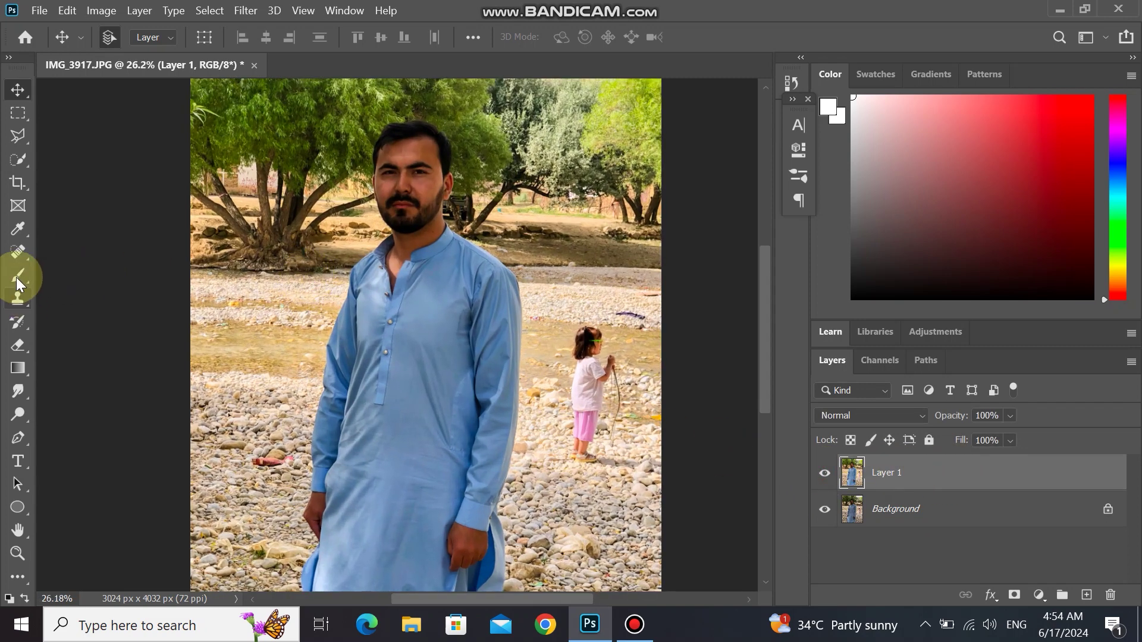
{"action": "left_click", "coordinate": [18, 252]}
{"action": "scroll", "coordinate": [443, 220], "scroll_direction": "up", "scroll_amount": 4}
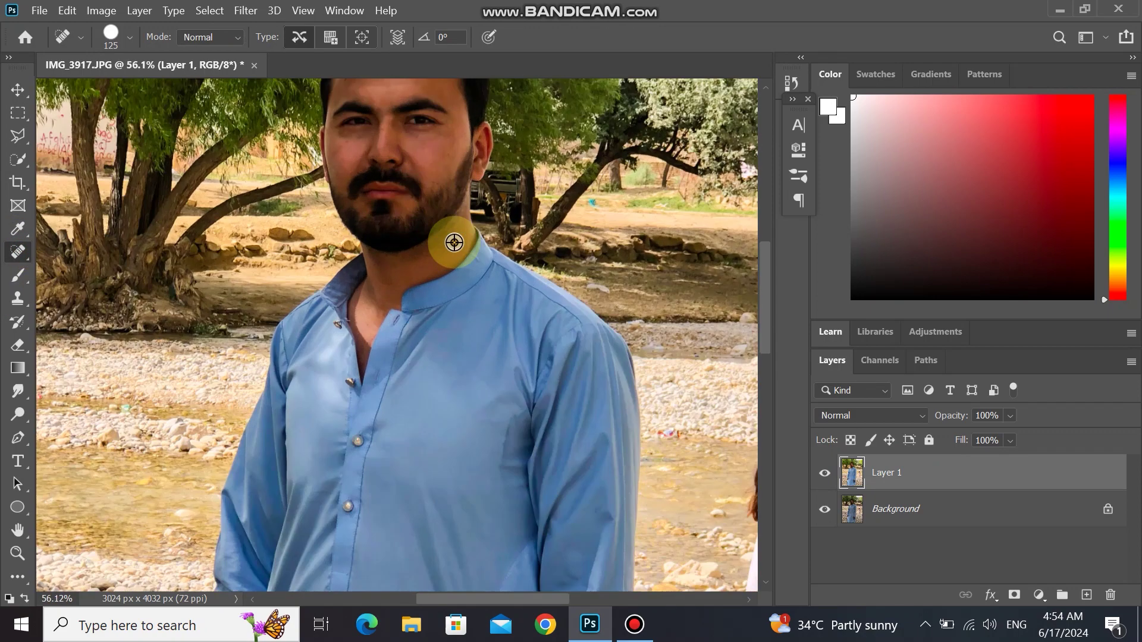
{"action": "scroll", "coordinate": [455, 242], "scroll_direction": "up", "scroll_amount": 4}
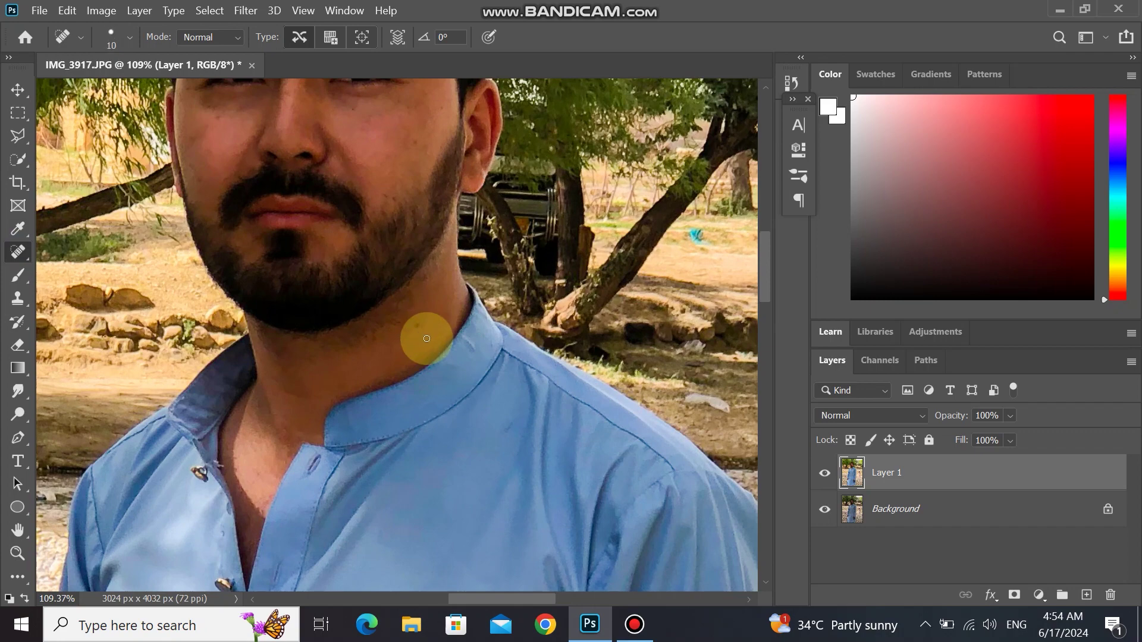
{"action": "scroll", "coordinate": [426, 339], "scroll_direction": "up", "scroll_amount": 3}
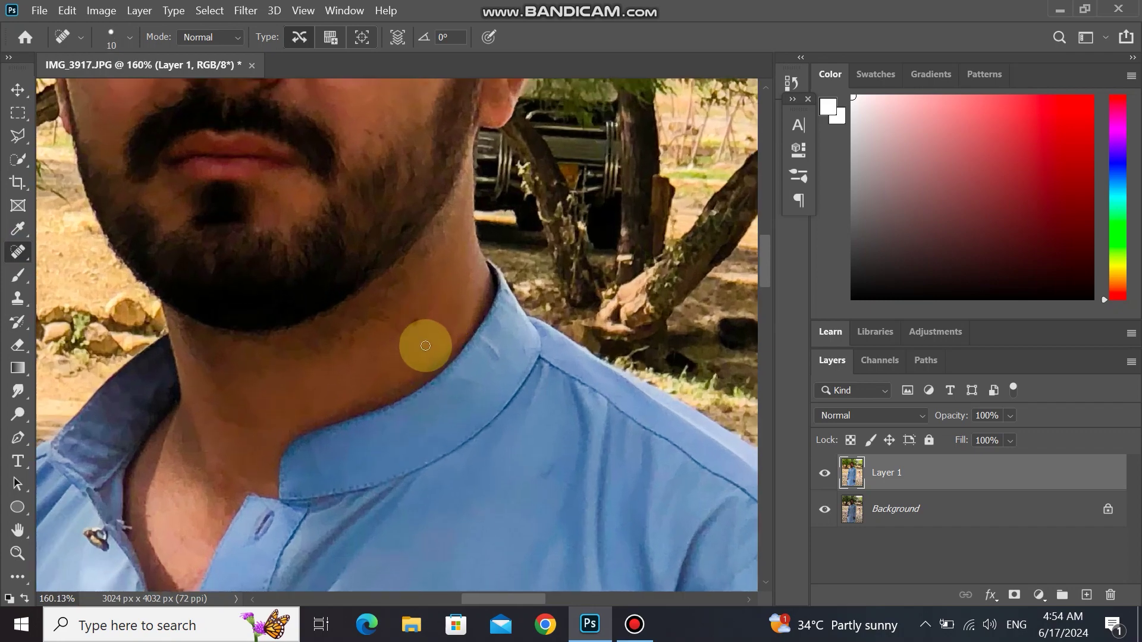
{"action": "scroll", "coordinate": [383, 306], "scroll_direction": "up", "scroll_amount": 3}
{"action": "key", "text": "bracketright"}
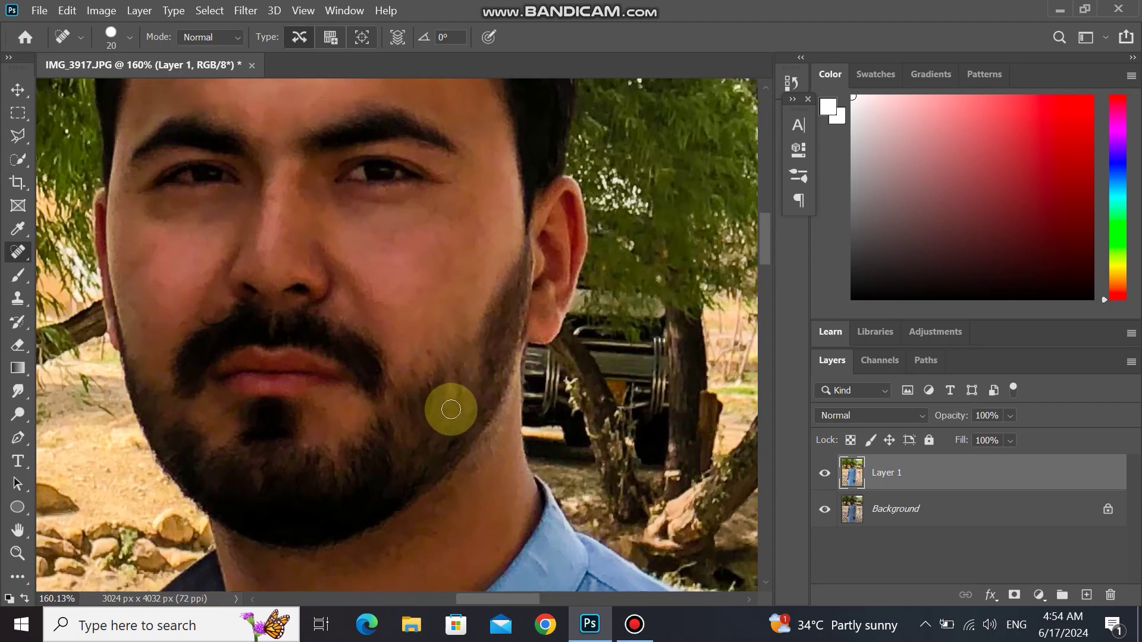
{"action": "scroll", "coordinate": [346, 260], "scroll_direction": "down", "scroll_amount": 2}
{"action": "scroll", "coordinate": [378, 485], "scroll_direction": "down", "scroll_amount": 2}
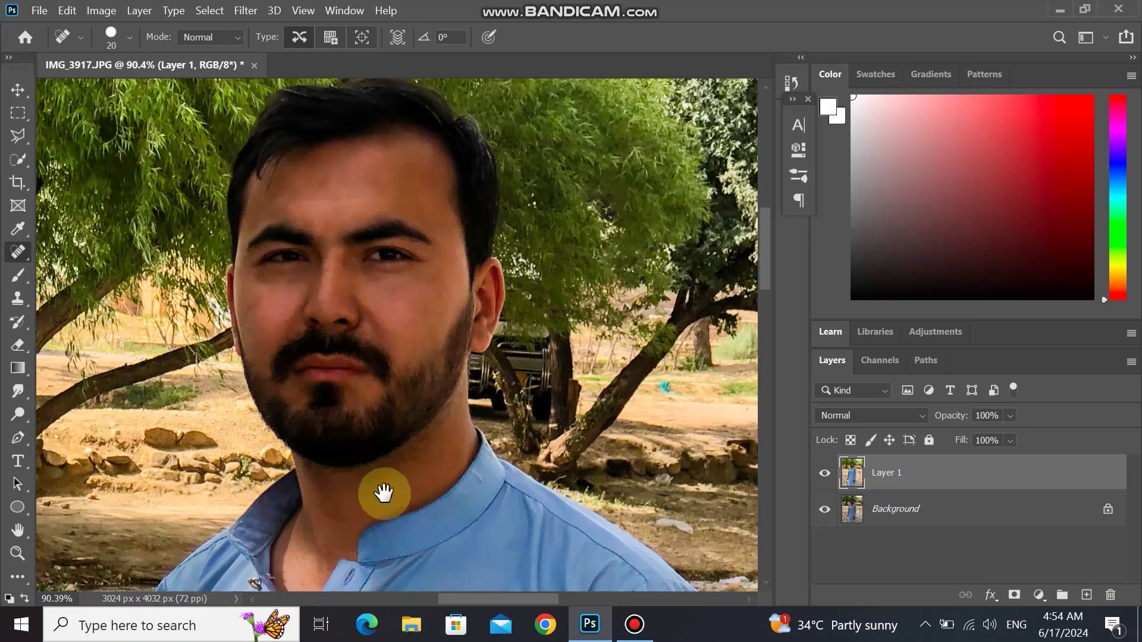
{"action": "scroll", "coordinate": [370, 493], "scroll_direction": "up", "scroll_amount": 2}
{"action": "scroll", "coordinate": [416, 256], "scroll_direction": "down", "scroll_amount": 1}
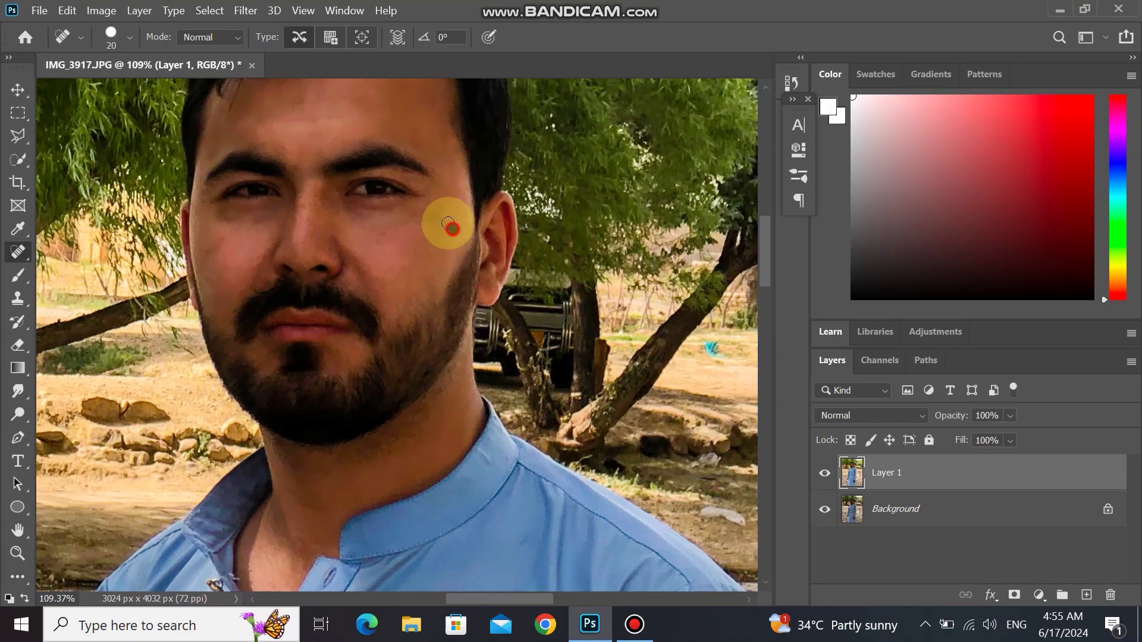
{"action": "scroll", "coordinate": [362, 411], "scroll_direction": "down", "scroll_amount": 1}
{"action": "scroll", "coordinate": [362, 412], "scroll_direction": "down", "scroll_amount": 4}
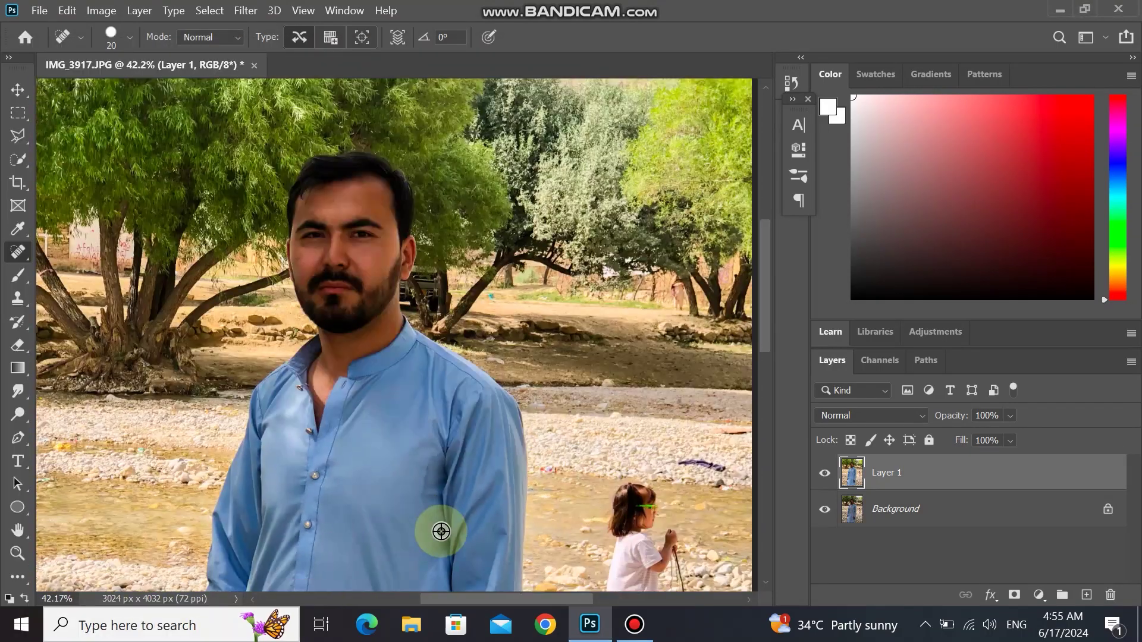
Remove the dark stain on the lower front of the blue shirt with the Spot Healing Brush, using brush size 150.
{"action": "left_click_drag", "start_coordinate": [419, 477], "coordinate": [388, 313]}
{"action": "scroll", "coordinate": [388, 314], "scroll_direction": "down", "scroll_amount": 2}
{"action": "scroll", "coordinate": [381, 292], "scroll_direction": "up", "scroll_amount": 2}
{"action": "left_click_drag", "start_coordinate": [354, 523], "coordinate": [330, 285]}
{"action": "scroll", "coordinate": [330, 298], "scroll_direction": "up", "scroll_amount": 2}
{"action": "key", "text": "bracketright"}
{"action": "key", "text": "bracketright"}
{"action": "key", "text": "bracketright"}
{"action": "key", "text": "bracketright"}
{"action": "key", "text": "bracketright"}
{"action": "key", "text": "bracketright"}
{"action": "key", "text": "bracketright"}
{"action": "key", "text": "bracketright"}
{"action": "key", "text": "bracketright"}
{"action": "key", "text": "bracketright"}
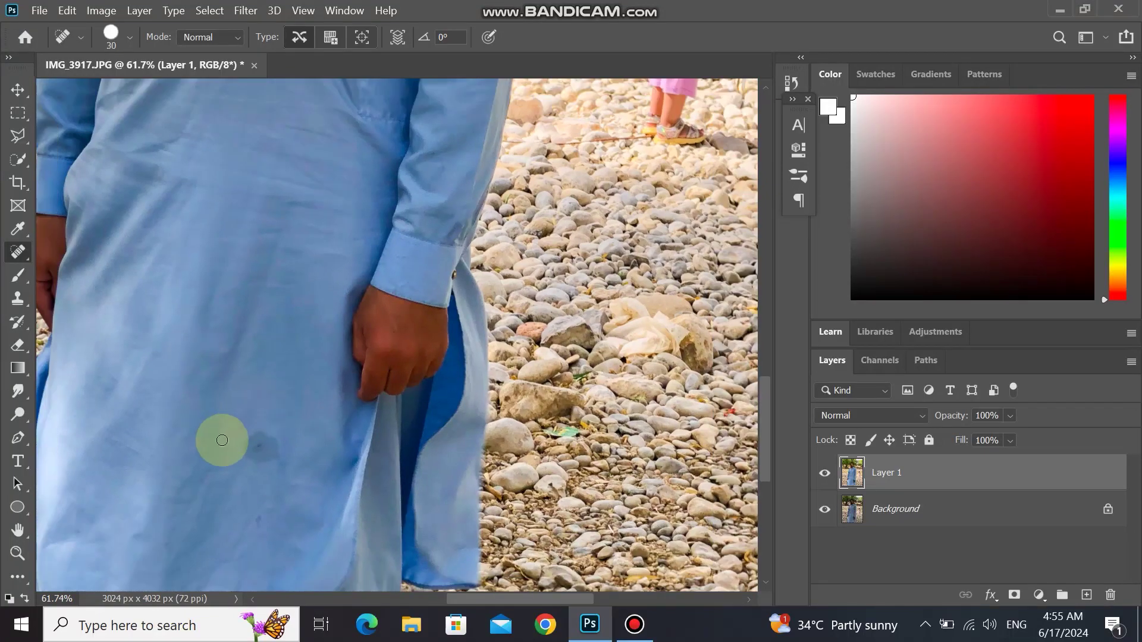
{"action": "scroll", "coordinate": [262, 456], "scroll_direction": "down", "scroll_amount": 1}
{"action": "scroll", "coordinate": [246, 367], "scroll_direction": "down", "scroll_amount": 3}
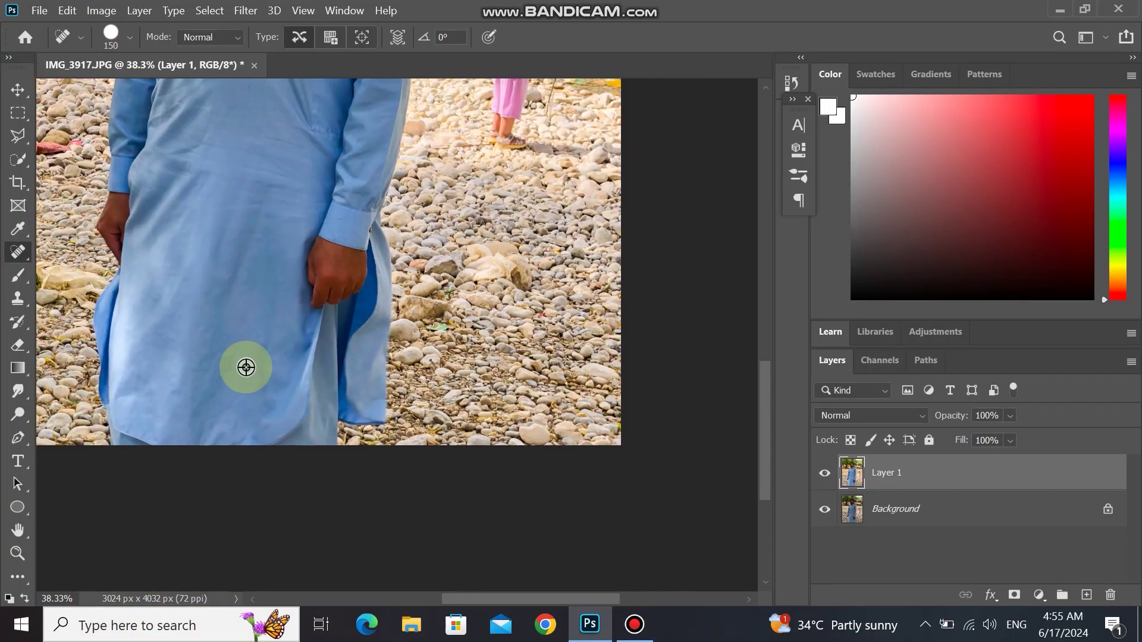
{"action": "scroll", "coordinate": [246, 367], "scroll_direction": "down", "scroll_amount": 4}
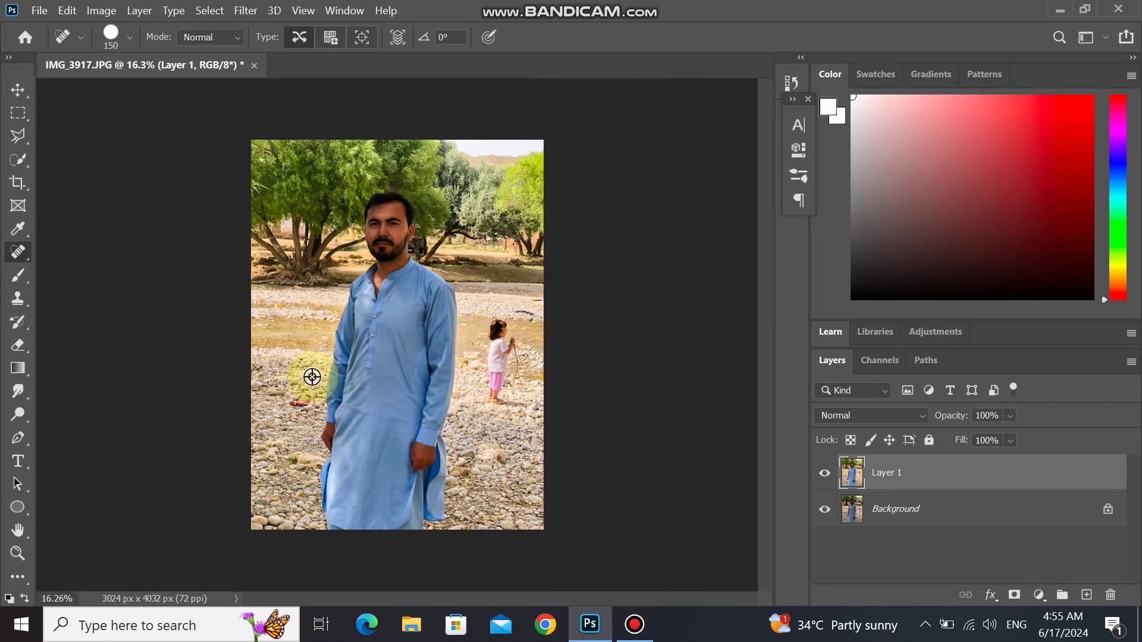
{"action": "left_click", "coordinate": [361, 384]}
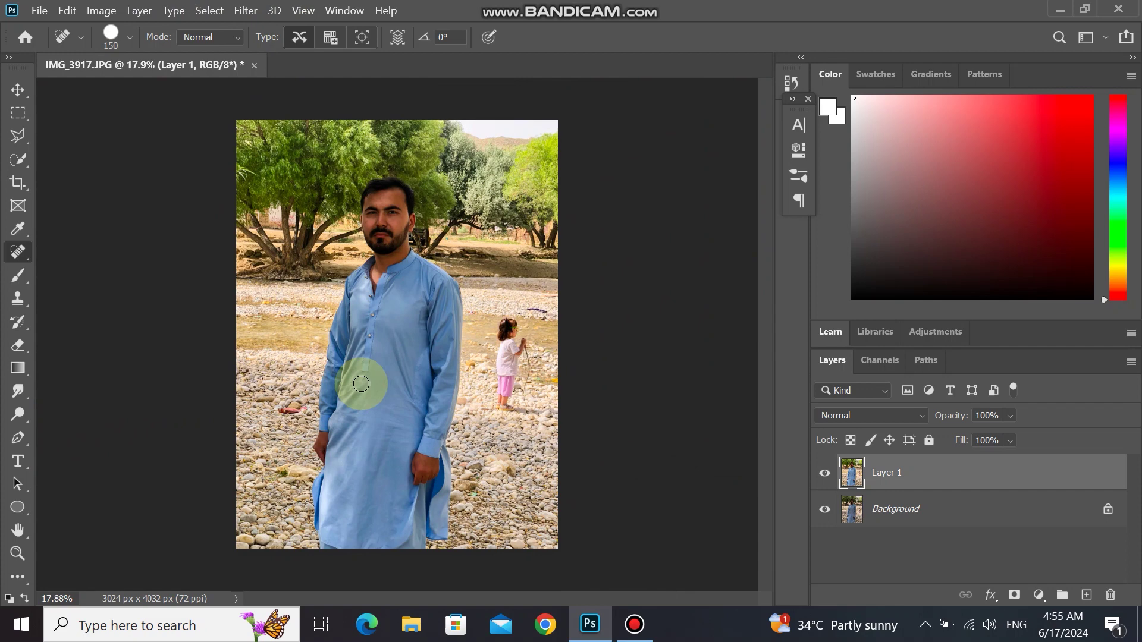
{"action": "key", "text": "v"}
{"action": "scroll", "coordinate": [426, 486], "scroll_direction": "down", "scroll_amount": 1}
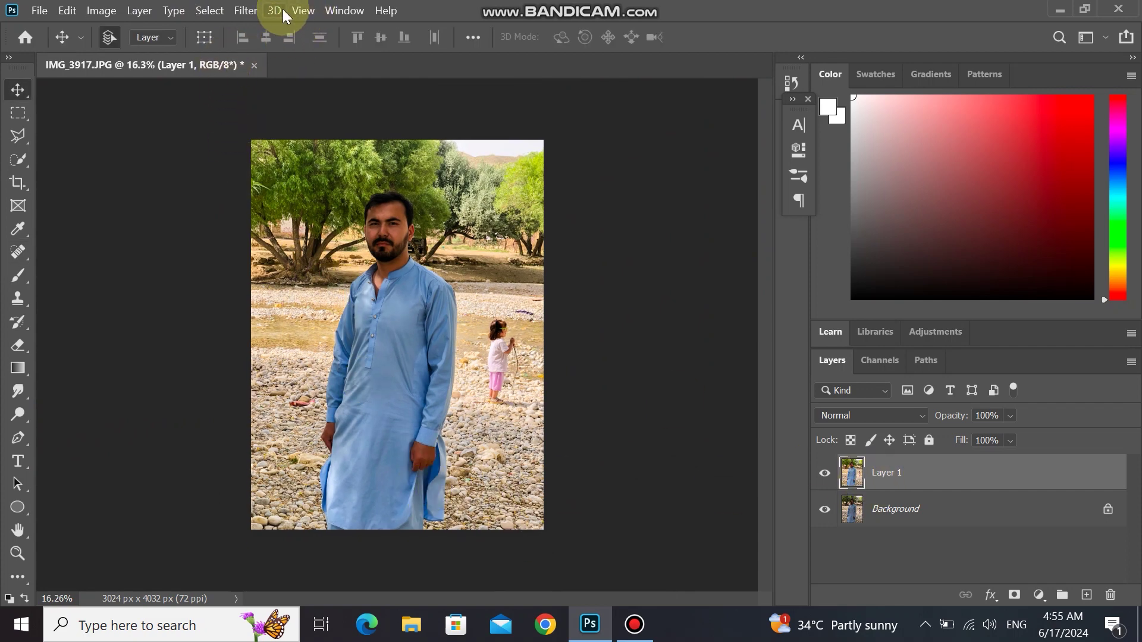
Select the whole man with the Quick Selection tool, and subtract the stray background areas below his ear and along his shoulder.
{"action": "left_click", "coordinate": [18, 159]}
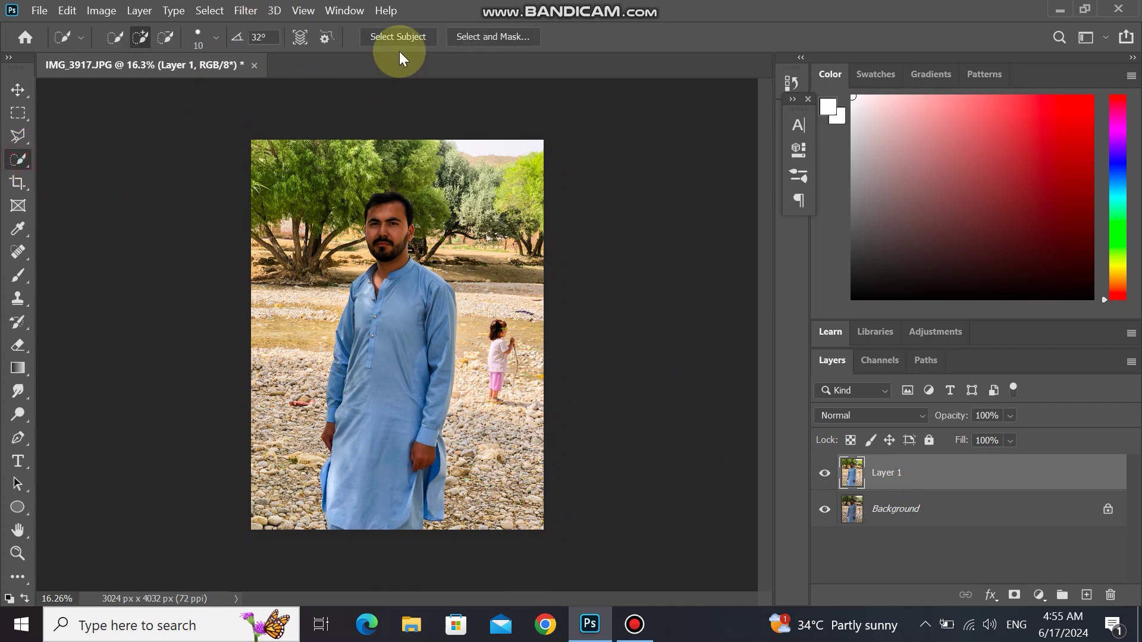
{"action": "left_click", "coordinate": [380, 216]}
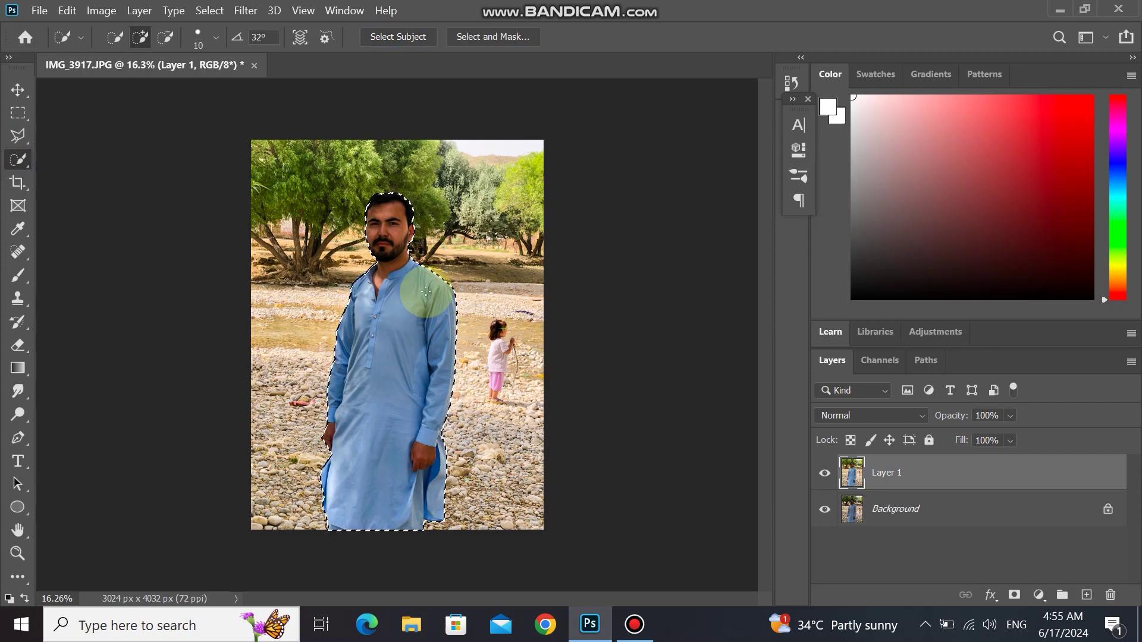
{"action": "scroll", "coordinate": [376, 246], "scroll_direction": "up", "scroll_amount": 2}
{"action": "scroll", "coordinate": [379, 245], "scroll_direction": "up", "scroll_amount": 10}
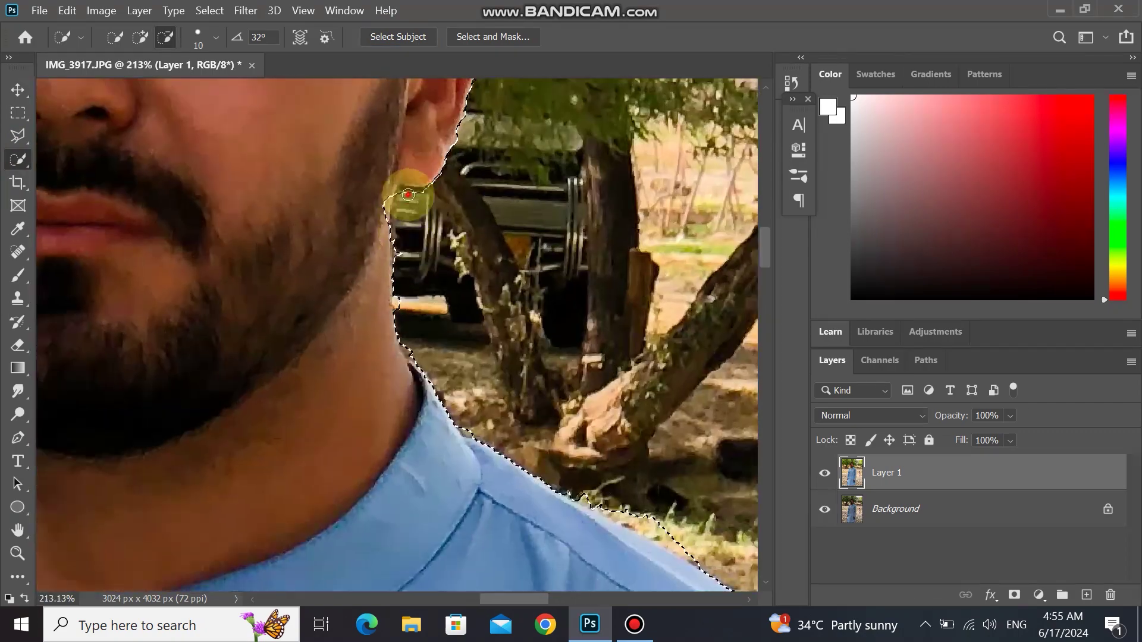
{"action": "left_click", "coordinate": [408, 194]}
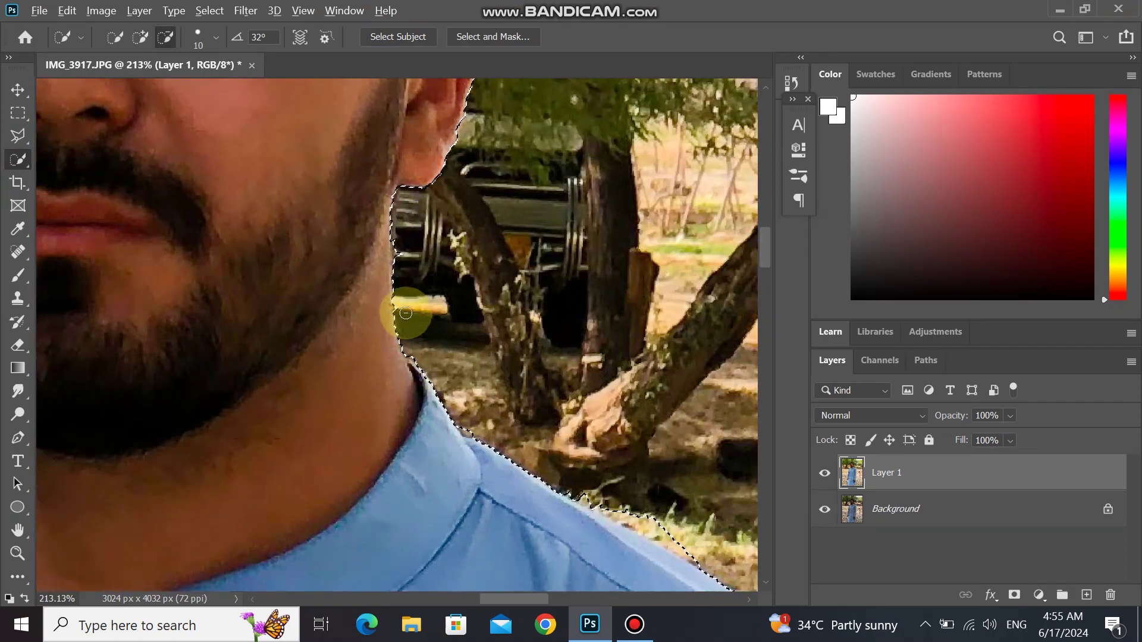
{"action": "scroll", "coordinate": [408, 352], "scroll_direction": "down", "scroll_amount": 4}
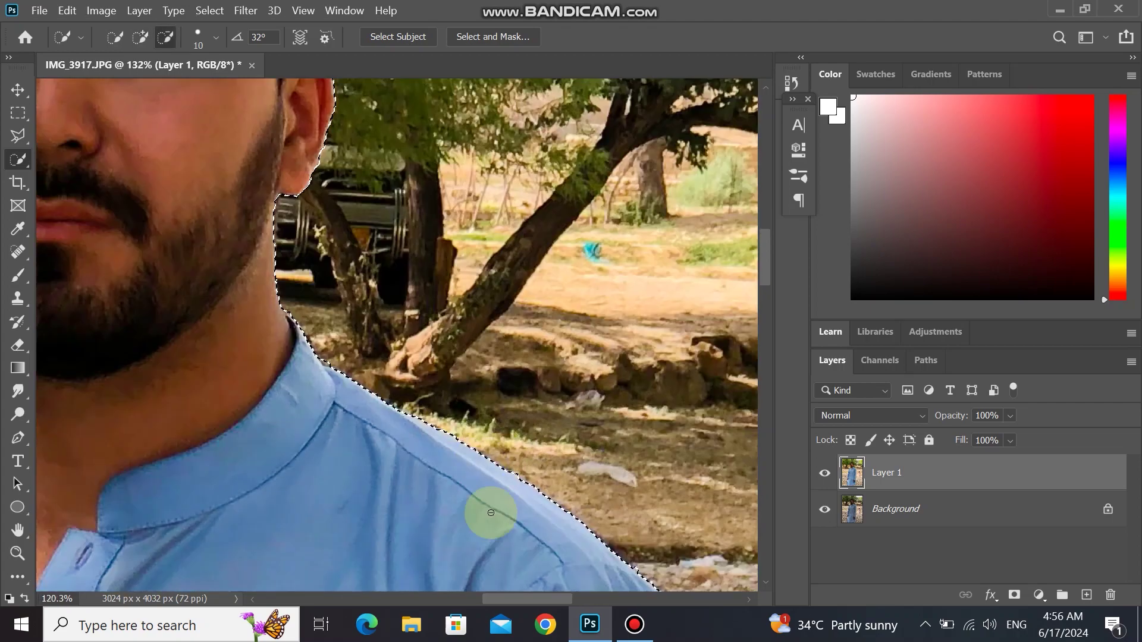
{"action": "scroll", "coordinate": [491, 513], "scroll_direction": "down", "scroll_amount": 3}
{"action": "left_click_drag", "start_coordinate": [491, 513], "coordinate": [535, 148]}
Copy the selected man from Layer 1 onto a new layer.
{"action": "scroll", "coordinate": [458, 464], "scroll_direction": "down", "scroll_amount": 10}
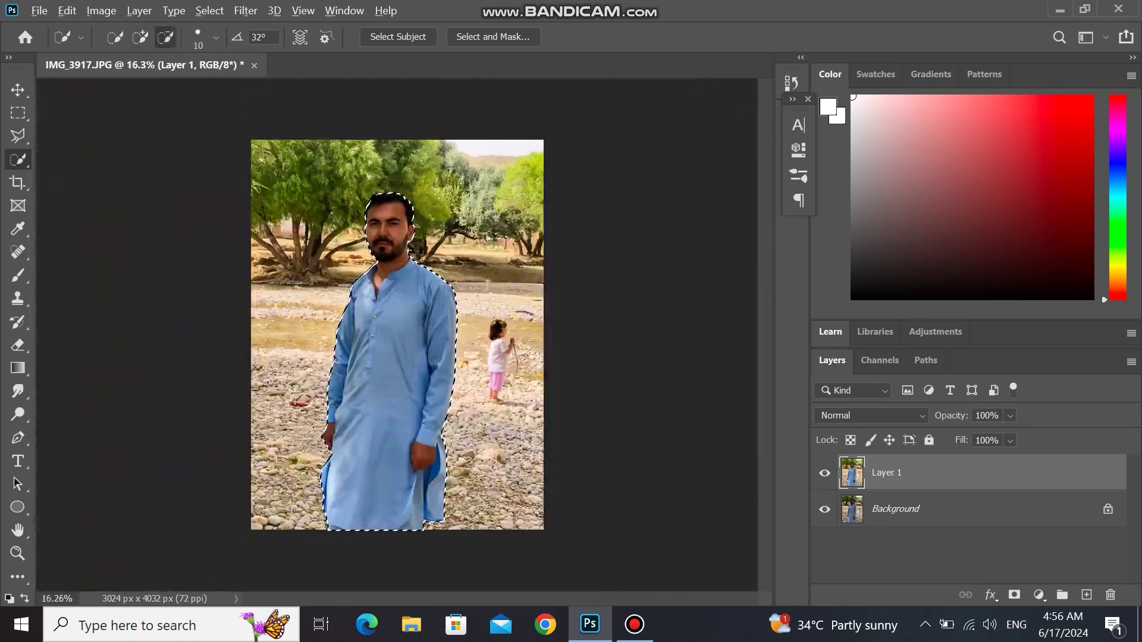
{"action": "scroll", "coordinate": [434, 226], "scroll_direction": "up", "scroll_amount": 4}
{"action": "scroll", "coordinate": [435, 209], "scroll_direction": "down", "scroll_amount": 2}
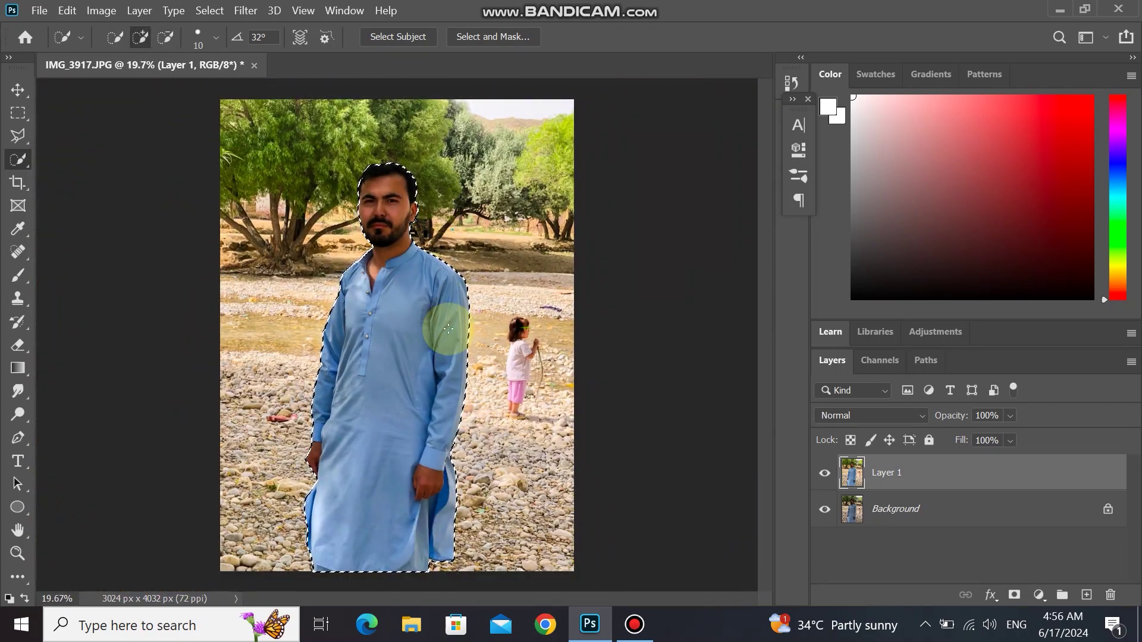
{"action": "key", "text": "ctrl+j"}
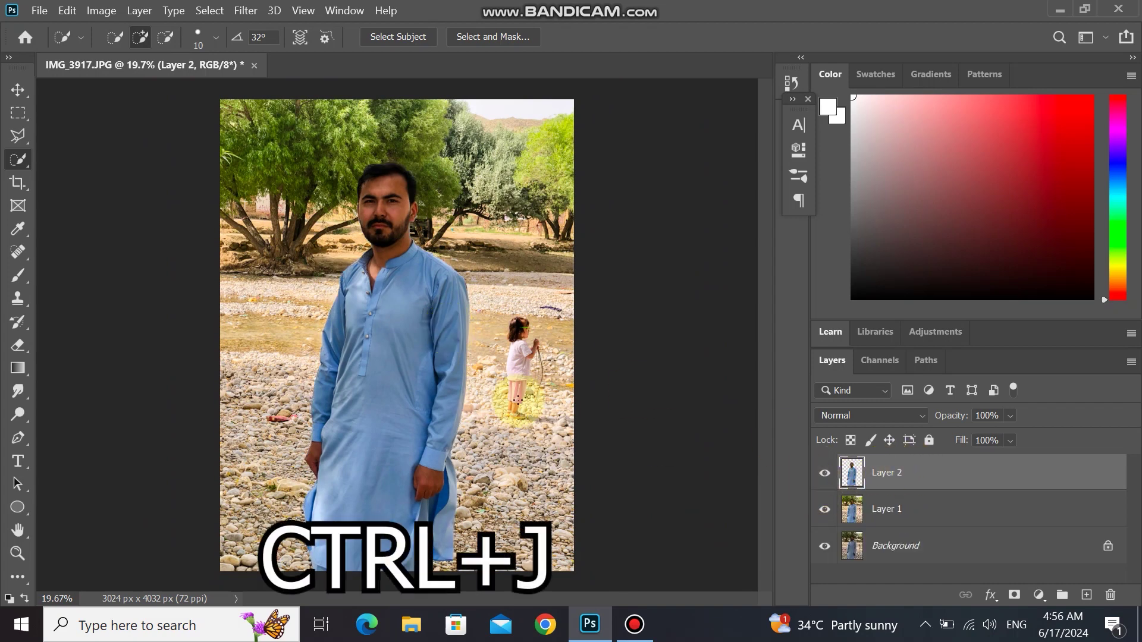
Toggle the visibility of Layer 1 and the Background layer to check the cut-out man against the layers beneath.
{"action": "left_click", "coordinate": [825, 509]}
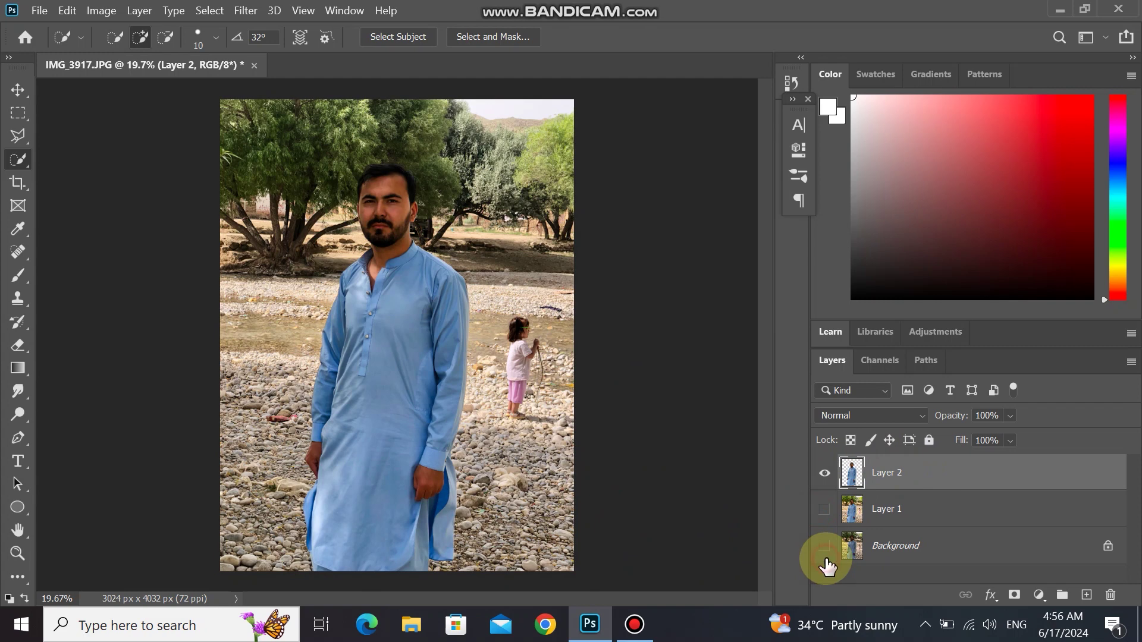
{"action": "left_click", "coordinate": [824, 546]}
{"action": "left_click", "coordinate": [825, 546]}
{"action": "left_click", "coordinate": [824, 509]}
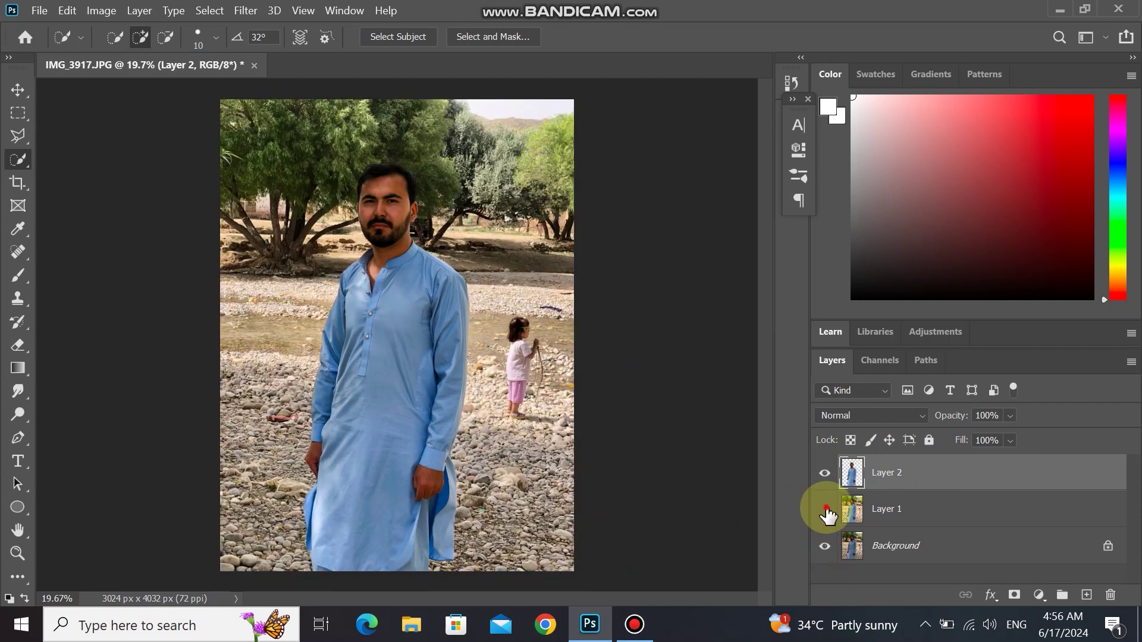
Open the cut-out man's layer, Layer 2, in the Camera Raw Filter.
{"action": "scroll", "coordinate": [364, 284], "scroll_direction": "up", "scroll_amount": 1}
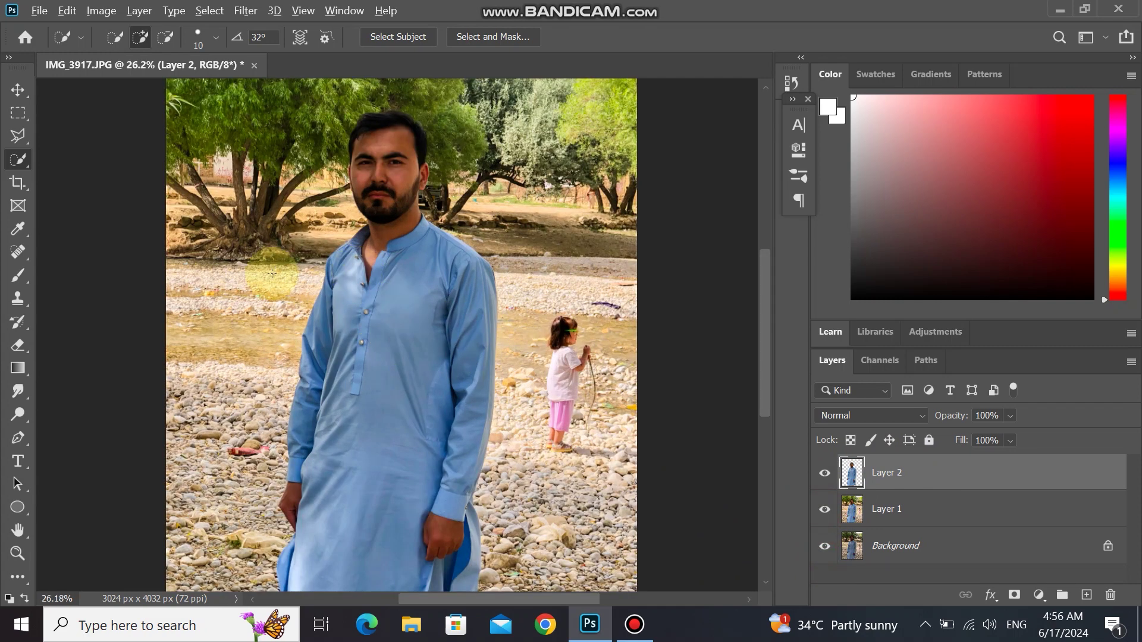
{"action": "left_click", "coordinate": [18, 91]}
{"action": "scroll", "coordinate": [337, 342], "scroll_direction": "up", "scroll_amount": 1}
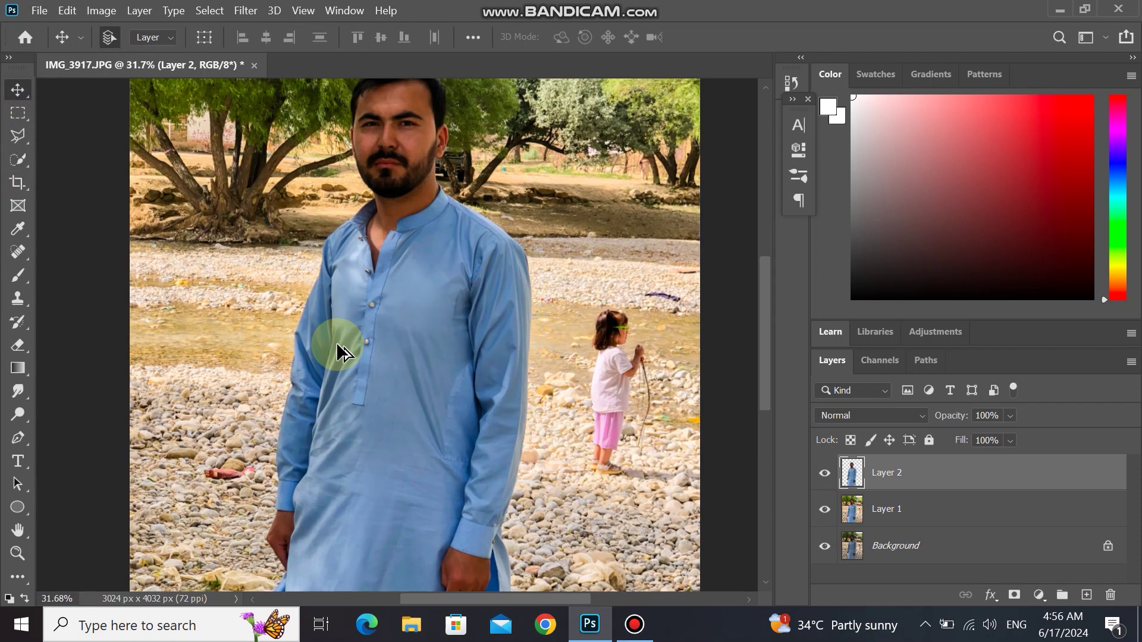
{"action": "scroll", "coordinate": [337, 341], "scroll_direction": "down", "scroll_amount": 2}
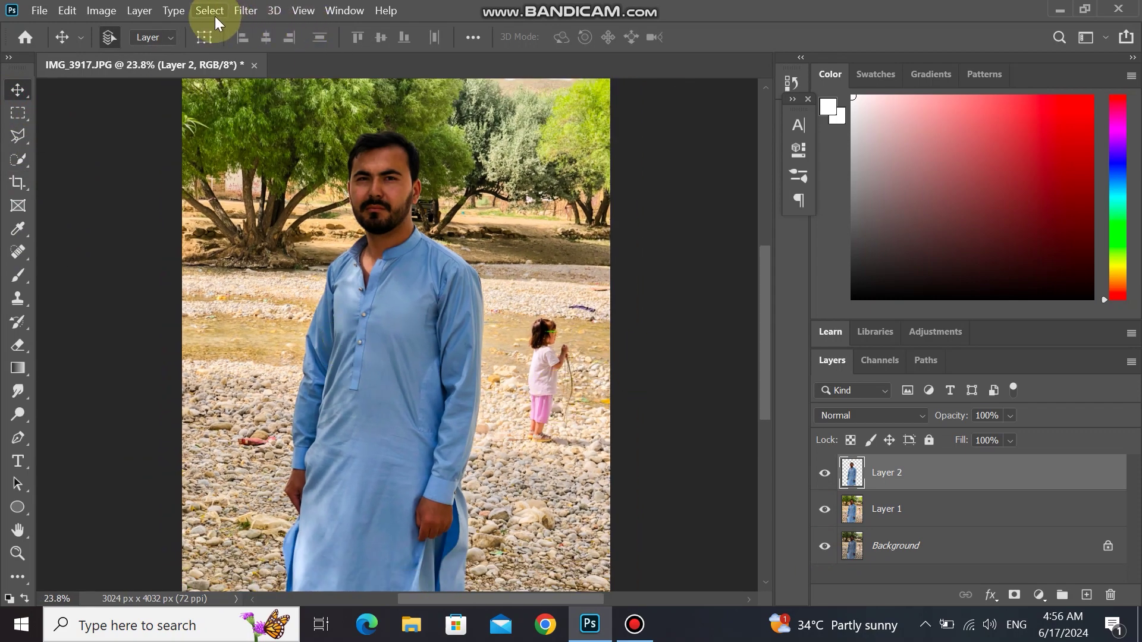
{"action": "left_click", "coordinate": [255, 13]}
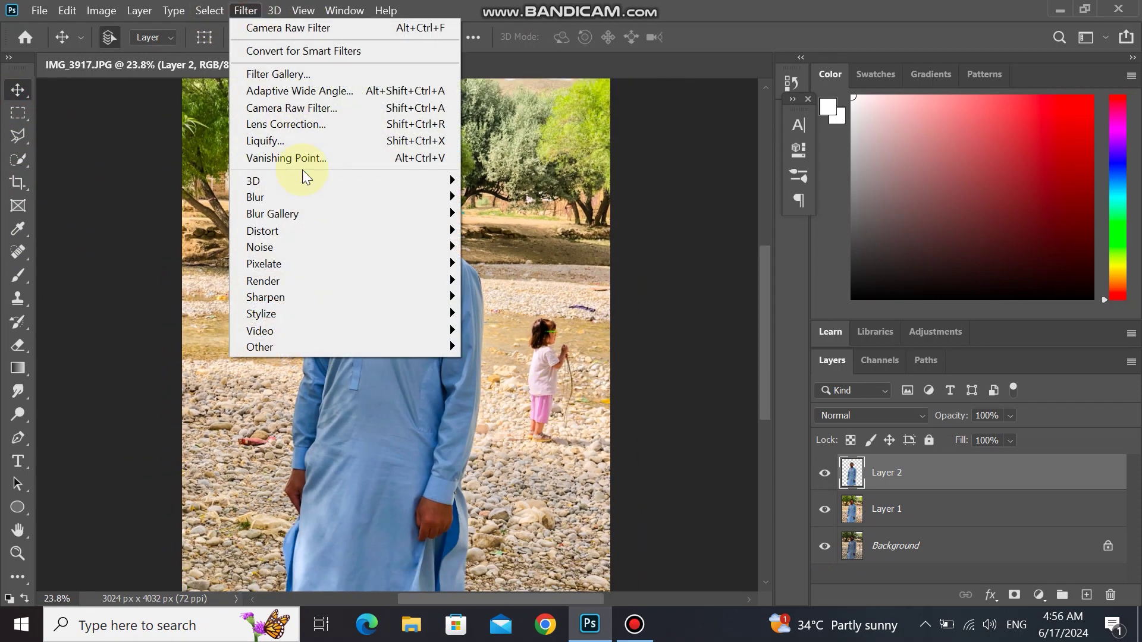
{"action": "left_click", "coordinate": [307, 113]}
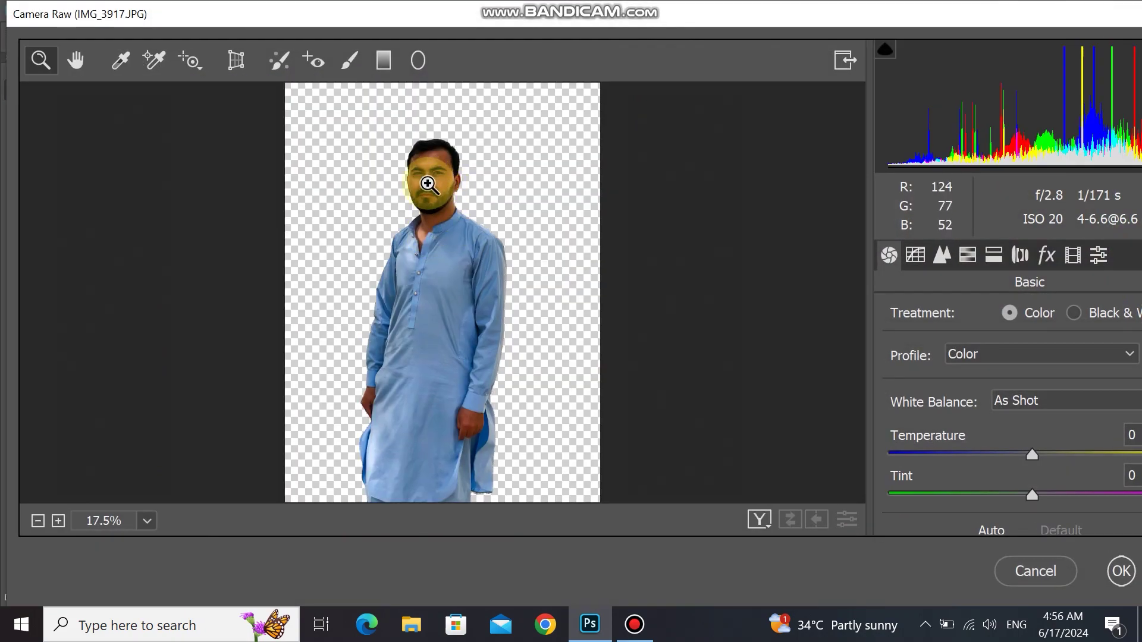
Raise the exposure of the cut-out man to +1.45, judging the change on his face.
{"action": "left_click", "coordinate": [428, 184]}
{"action": "left_click", "coordinate": [430, 341]}
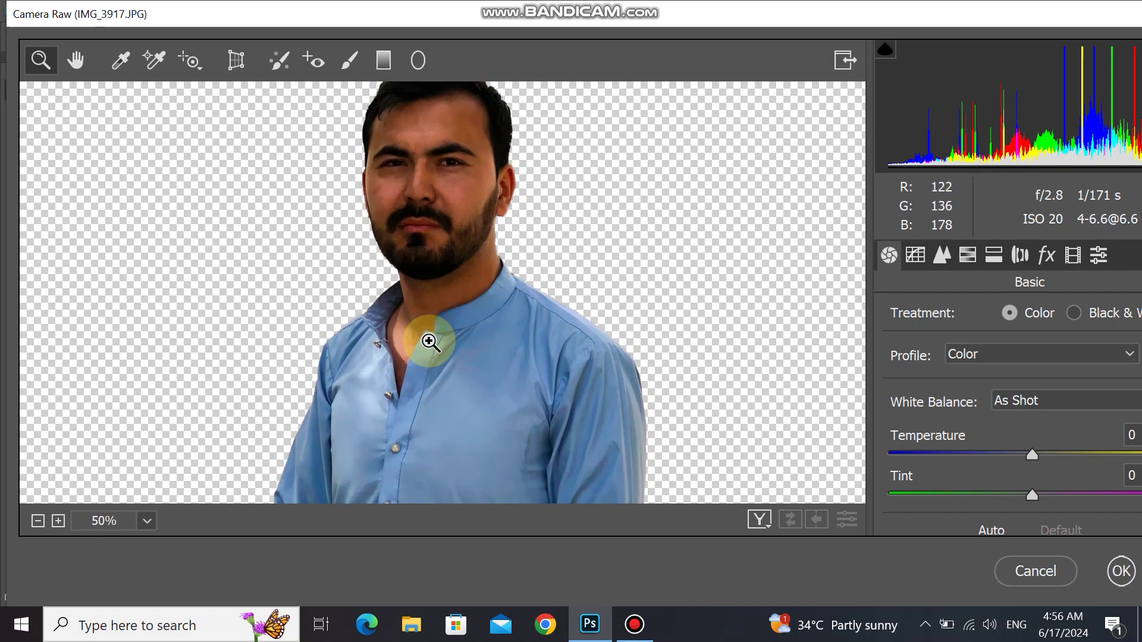
{"action": "left_click", "coordinate": [422, 240]}
{"action": "left_click_drag", "start_coordinate": [301, 308], "coordinate": [230, 297]}
{"action": "left_click_drag", "start_coordinate": [1032, 18], "coordinate": [915, 13]}
{"action": "left_click_drag", "start_coordinate": [1081, 357], "coordinate": [1081, 408]}
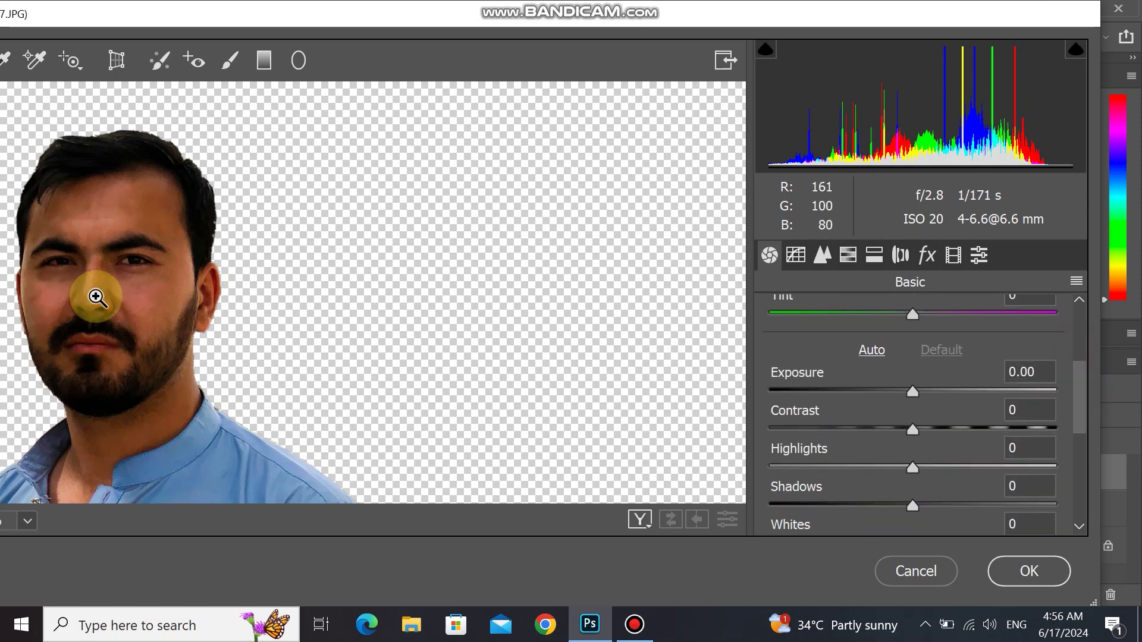
{"action": "left_click", "coordinate": [205, 311]}
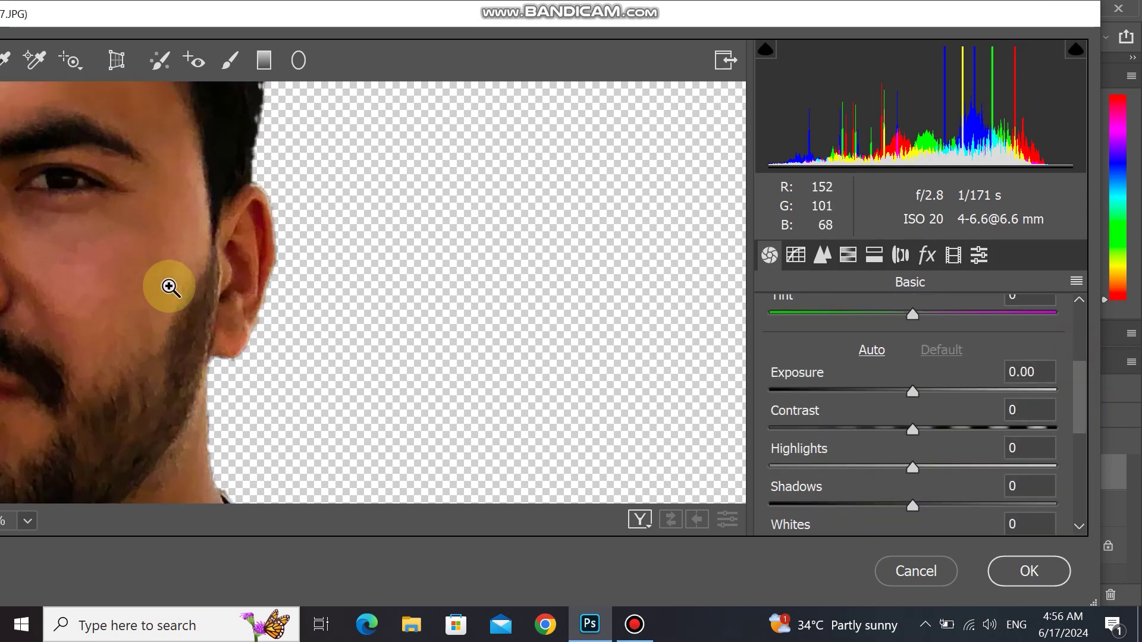
{"action": "left_click", "coordinate": [170, 291], "text": "alt"}
{"action": "left_click", "coordinate": [170, 291], "text": "alt"}
{"action": "left_click", "coordinate": [170, 291], "text": "alt"}
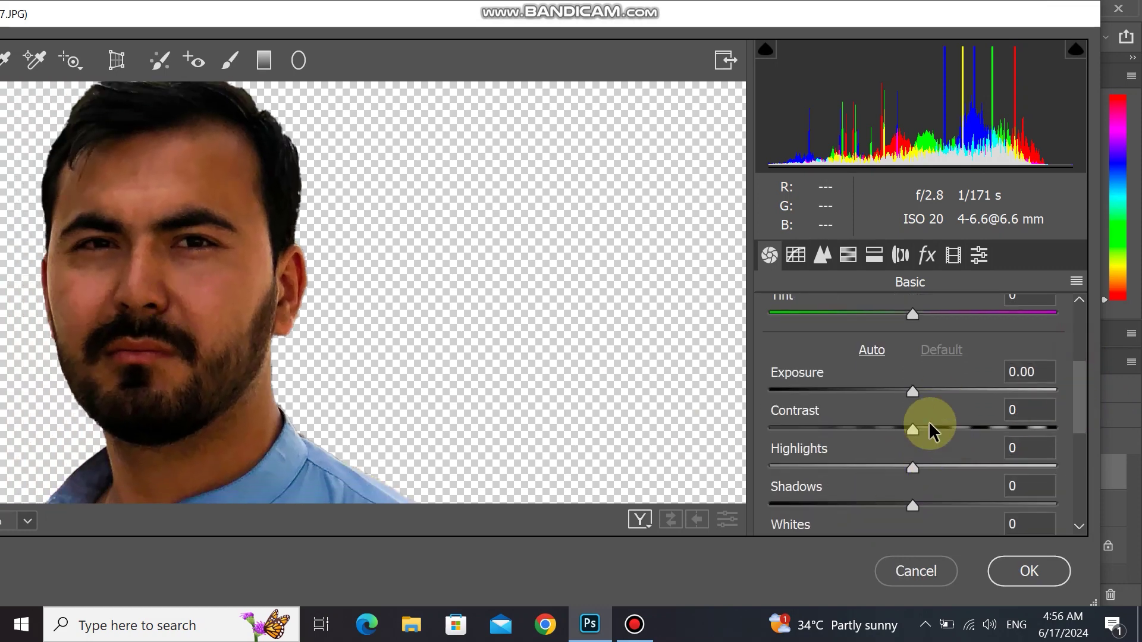
{"action": "left_click_drag", "start_coordinate": [912, 394], "coordinate": [952, 397]}
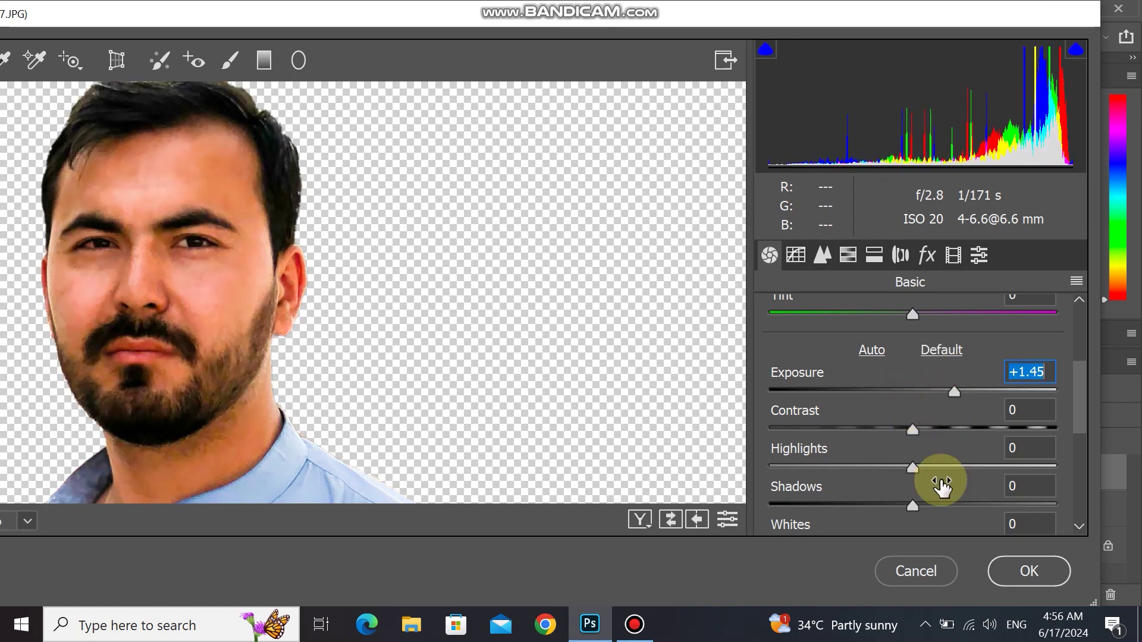
Set the man's contrast to +21, highlights to -26, shadows to -12 and whites to -7.
{"action": "left_click_drag", "start_coordinate": [914, 430], "coordinate": [878, 484]}
{"action": "scroll", "coordinate": [1083, 427], "scroll_direction": "down", "scroll_amount": 2}
{"action": "left_click_drag", "start_coordinate": [910, 458], "coordinate": [934, 525]}
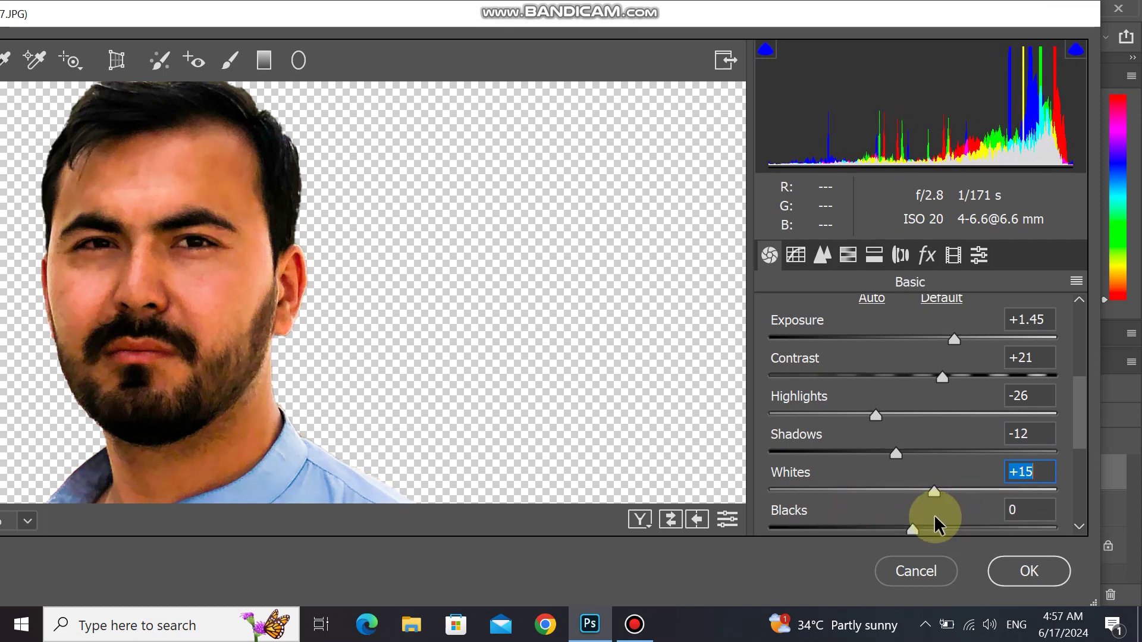
{"action": "left_click_drag", "start_coordinate": [934, 518], "coordinate": [903, 522]}
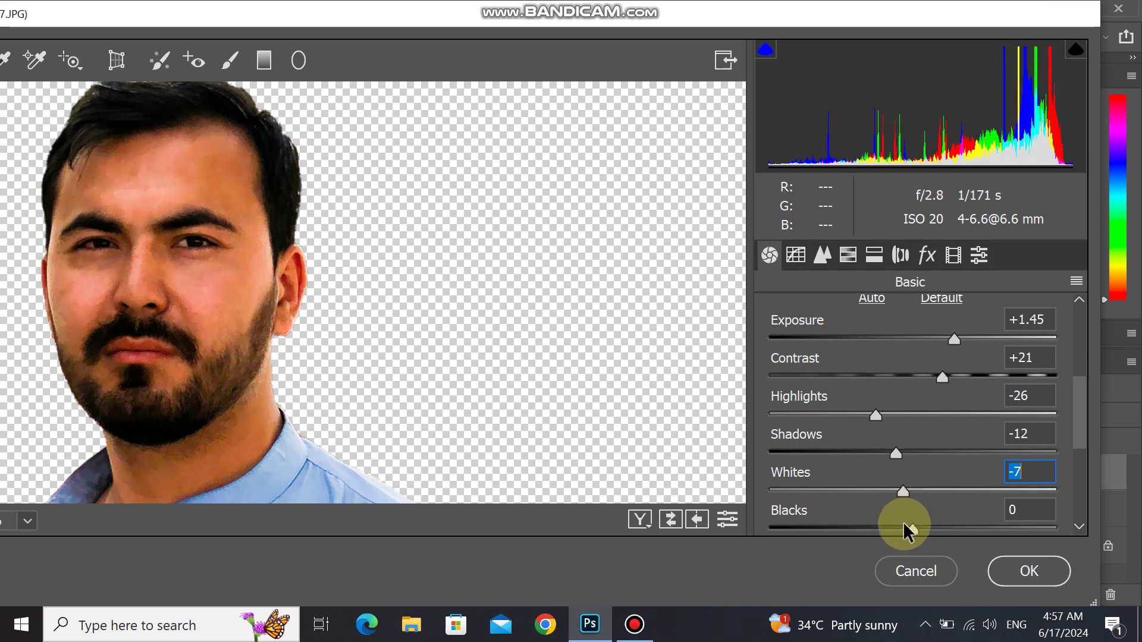
Set dehaze to +1 and clarity to +5, and apply the Camera Raw adjustments to Layer 2.
{"action": "left_click_drag", "start_coordinate": [1081, 419], "coordinate": [1081, 469]}
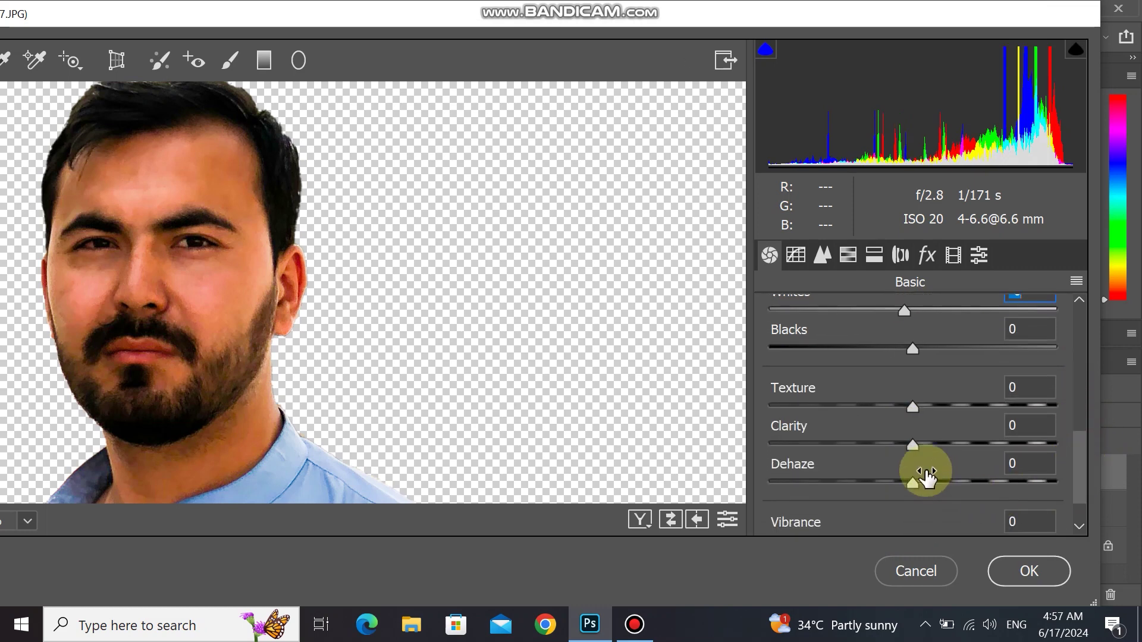
{"action": "mouse_move", "coordinate": [916, 448]}
{"action": "left_mouse_down"}
{"action": "mouse_move", "coordinate": [930, 451]}
{"action": "mouse_move", "coordinate": [924, 481]}
{"action": "mouse_move", "coordinate": [950, 486]}
{"action": "mouse_move", "coordinate": [904, 486]}
{"action": "mouse_move", "coordinate": [917, 490]}
{"action": "mouse_move", "coordinate": [921, 453]}
{"action": "left_mouse_up"}
{"action": "left_click_drag", "start_coordinate": [1076, 443], "coordinate": [1081, 484]}
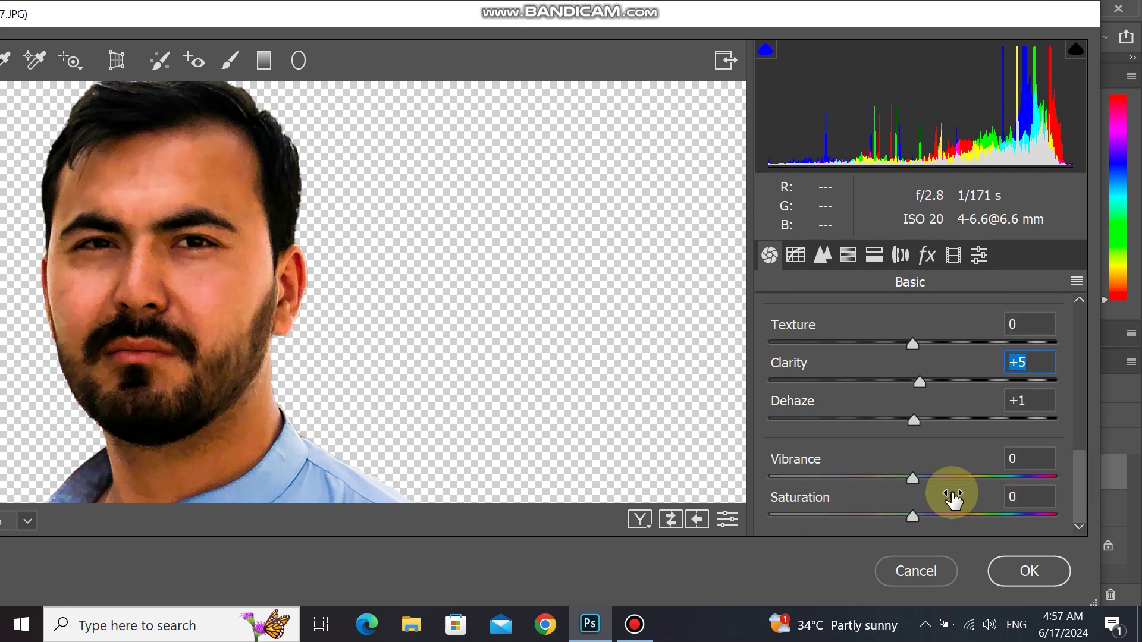
{"action": "left_click", "coordinate": [1029, 573]}
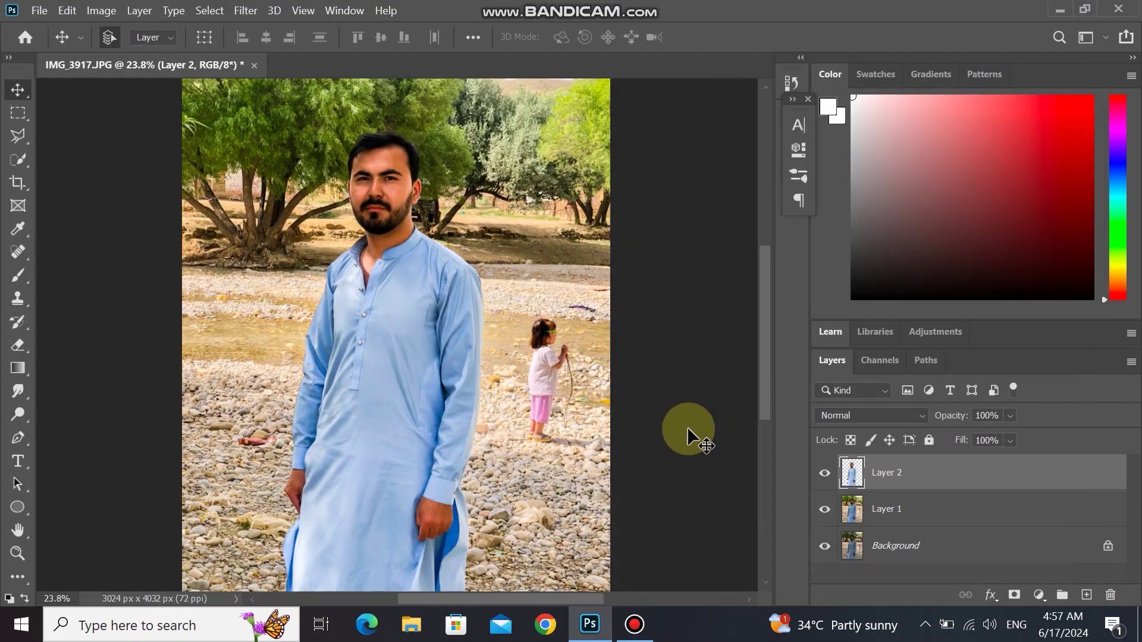
In Layer 2's blending options, split the white point of the underlying layer's Blend If range to 164 / 255 and apply it.
{"action": "scroll", "coordinate": [512, 362], "scroll_direction": "down", "scroll_amount": 2}
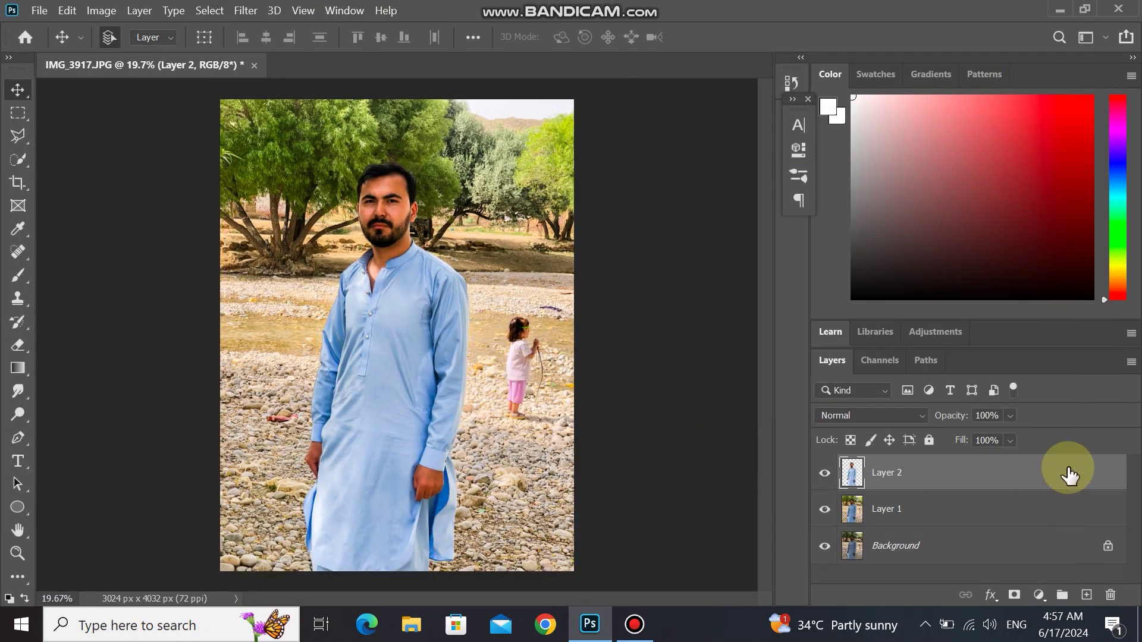
{"action": "double_click", "coordinate": [907, 458]}
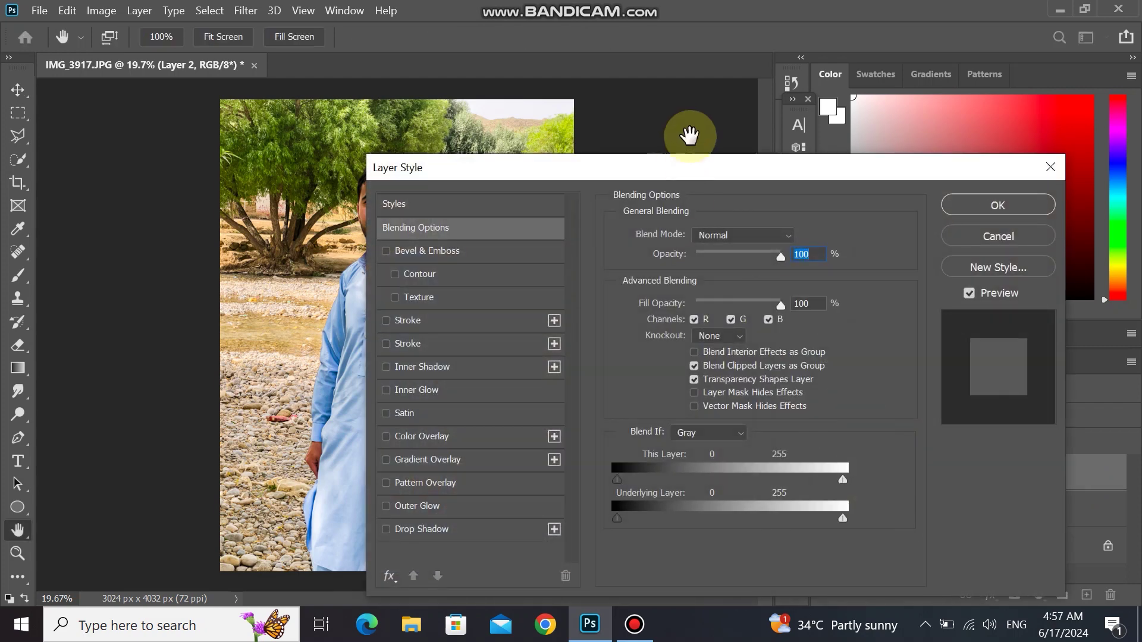
{"action": "left_click_drag", "start_coordinate": [690, 173], "coordinate": [820, 117]}
{"action": "left_click_drag", "start_coordinate": [969, 463], "coordinate": [943, 458]}
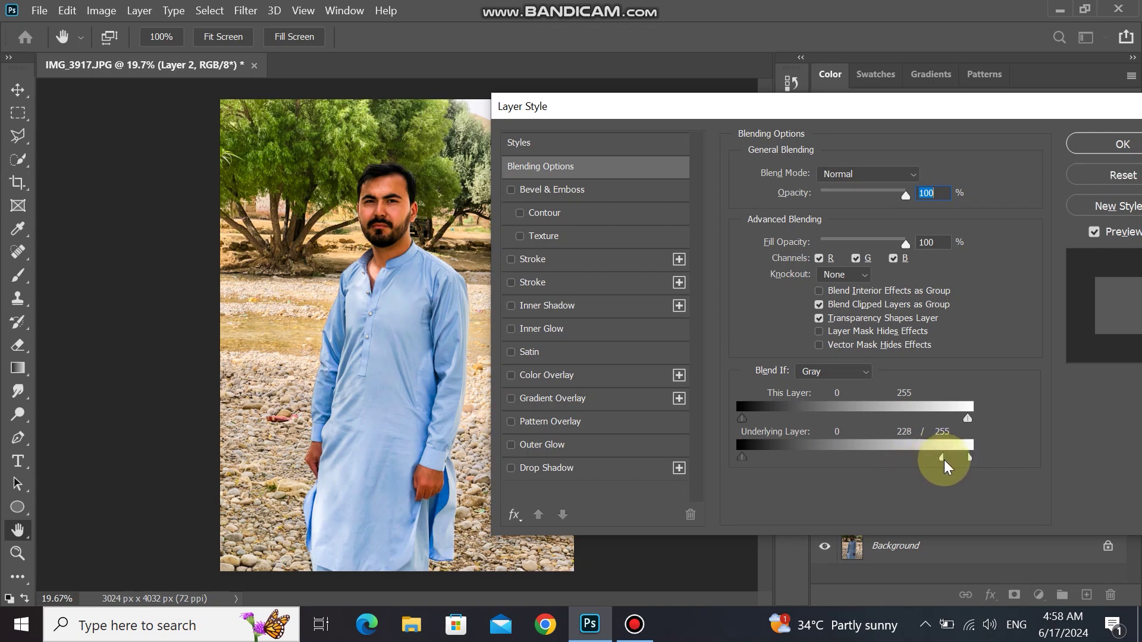
{"action": "left_click_drag", "start_coordinate": [743, 459], "coordinate": [676, 476]}
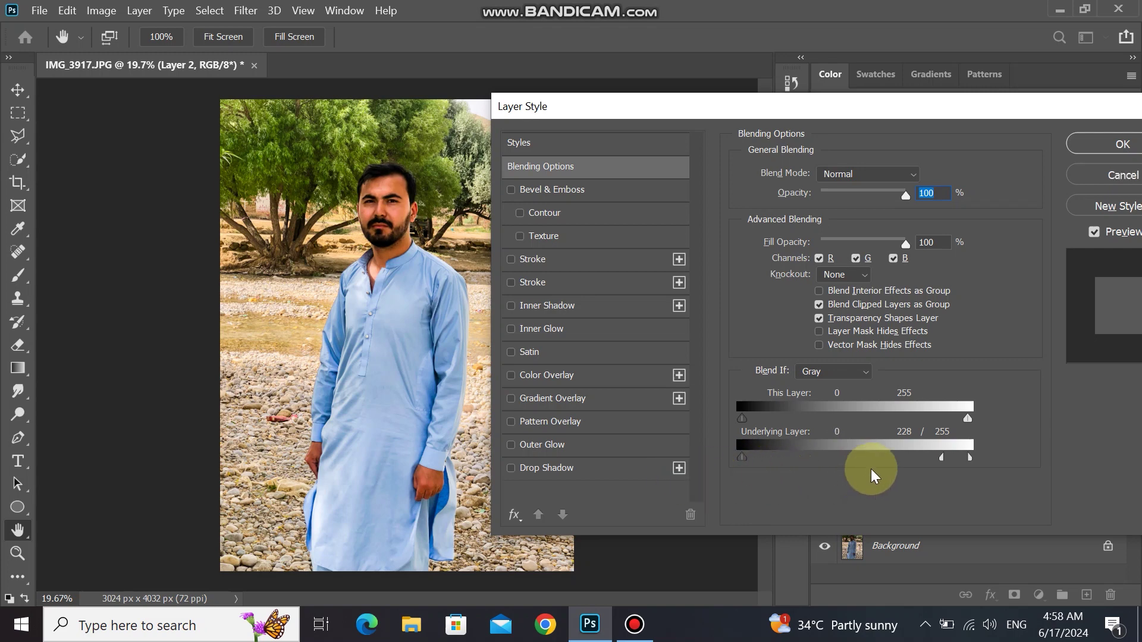
{"action": "left_click_drag", "start_coordinate": [942, 457], "coordinate": [887, 473]}
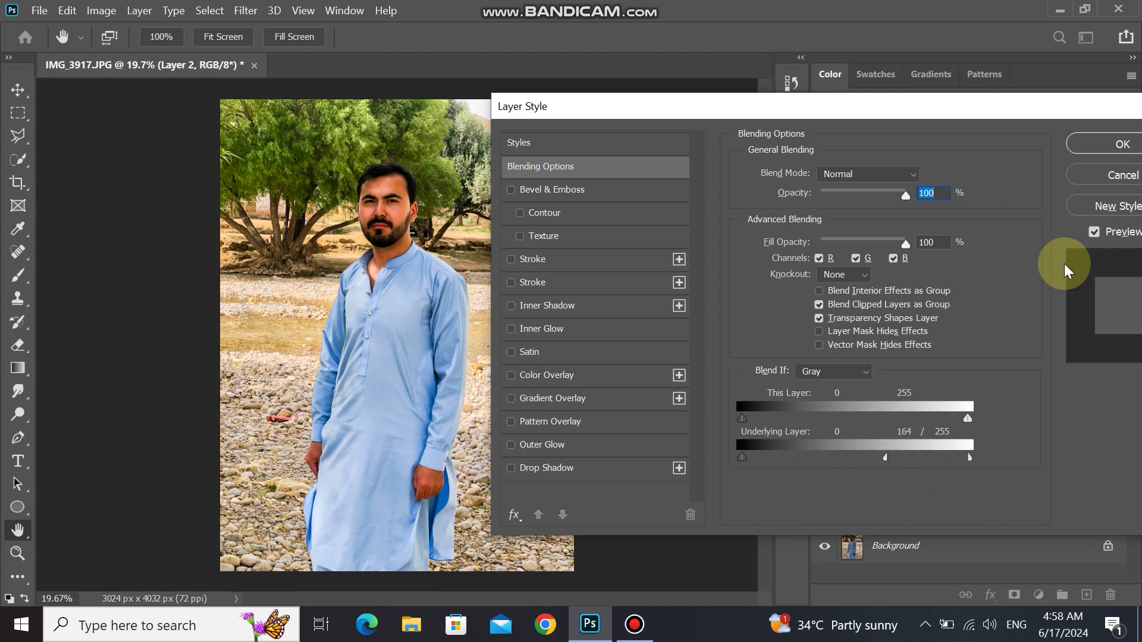
{"action": "left_click", "coordinate": [1115, 143]}
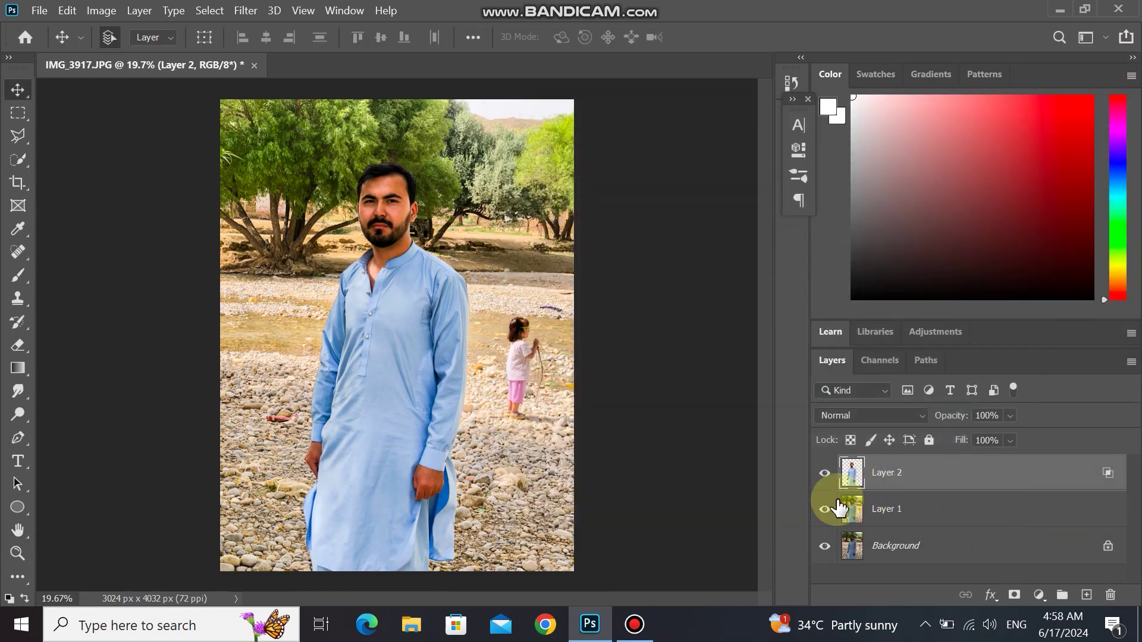
Toggle the visibility of Layer 2 to compare the man before and after the adjustments.
{"action": "left_click", "coordinate": [826, 473]}
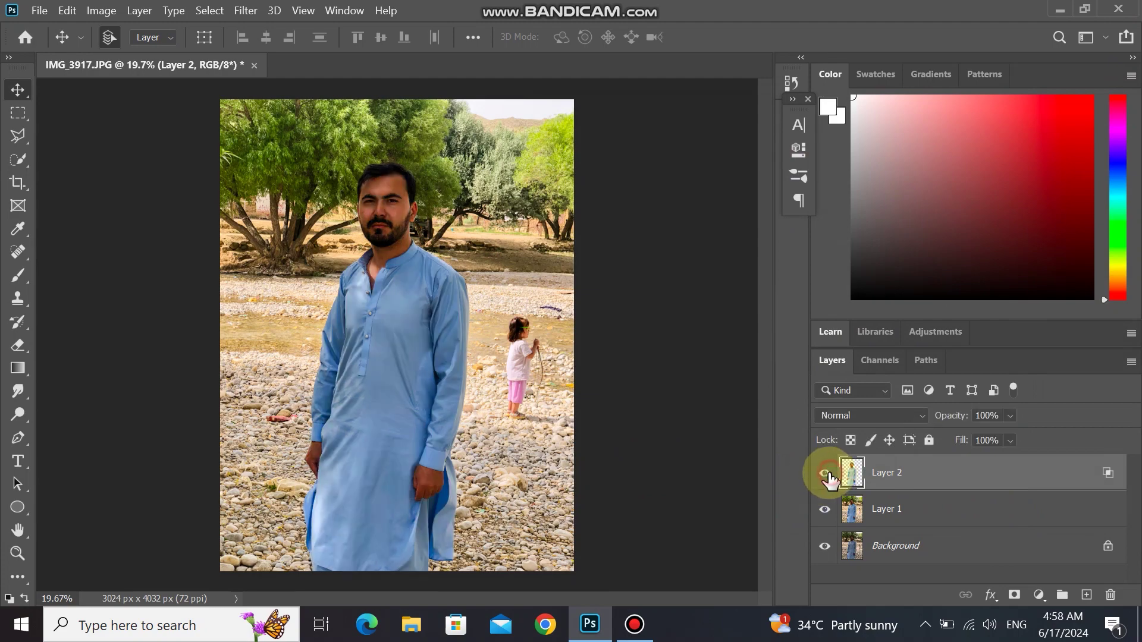
{"action": "left_click", "coordinate": [825, 473]}
{"action": "scroll", "coordinate": [498, 327], "scroll_direction": "down", "scroll_amount": 2}
{"action": "scroll", "coordinate": [354, 265], "scroll_direction": "up", "scroll_amount": 3}
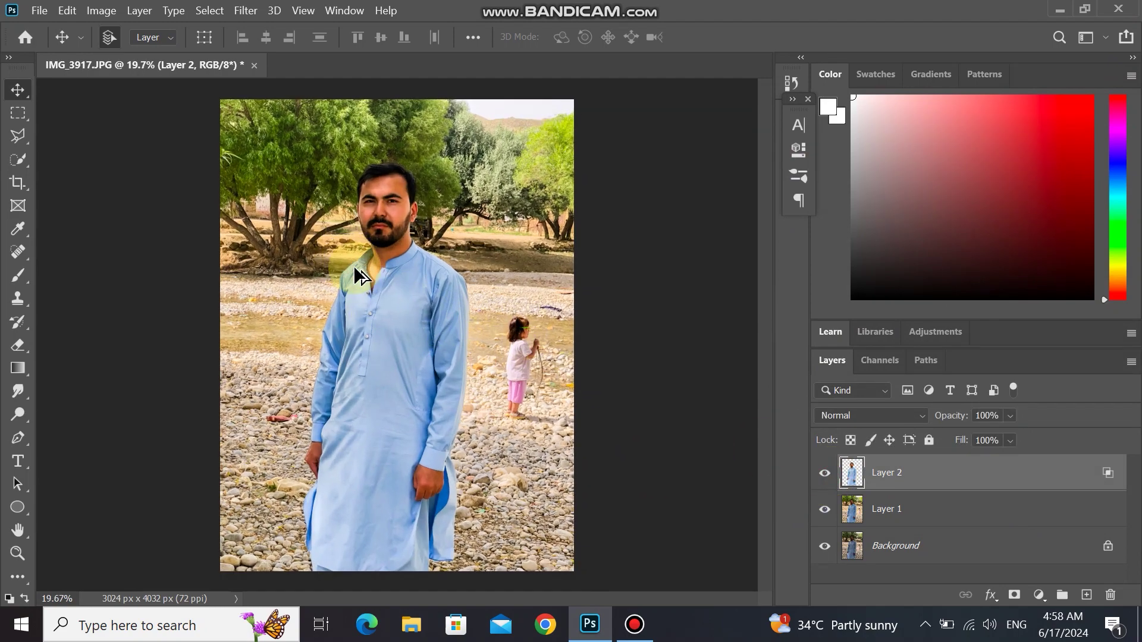
{"action": "scroll", "coordinate": [358, 271], "scroll_direction": "down", "scroll_amount": 1}
{"action": "scroll", "coordinate": [360, 274], "scroll_direction": "down", "scroll_amount": 1}
Add a Color Balance adjustment layer above Layer 2 and clip it to that layer.
{"action": "left_click", "coordinate": [901, 512]}
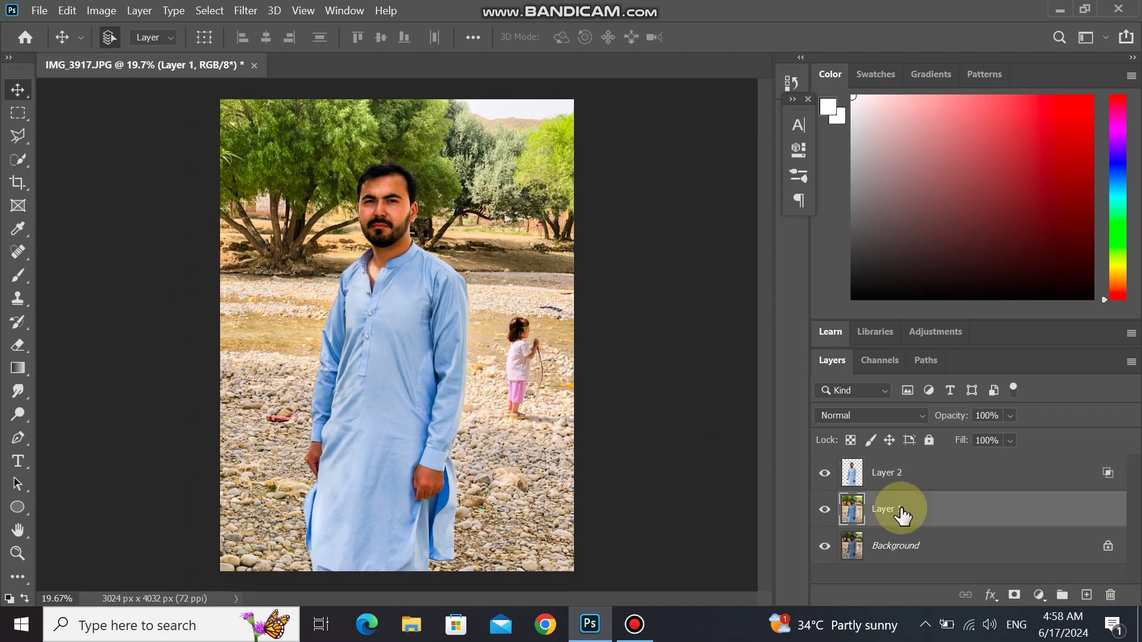
{"action": "key", "text": "alt+bracketright"}
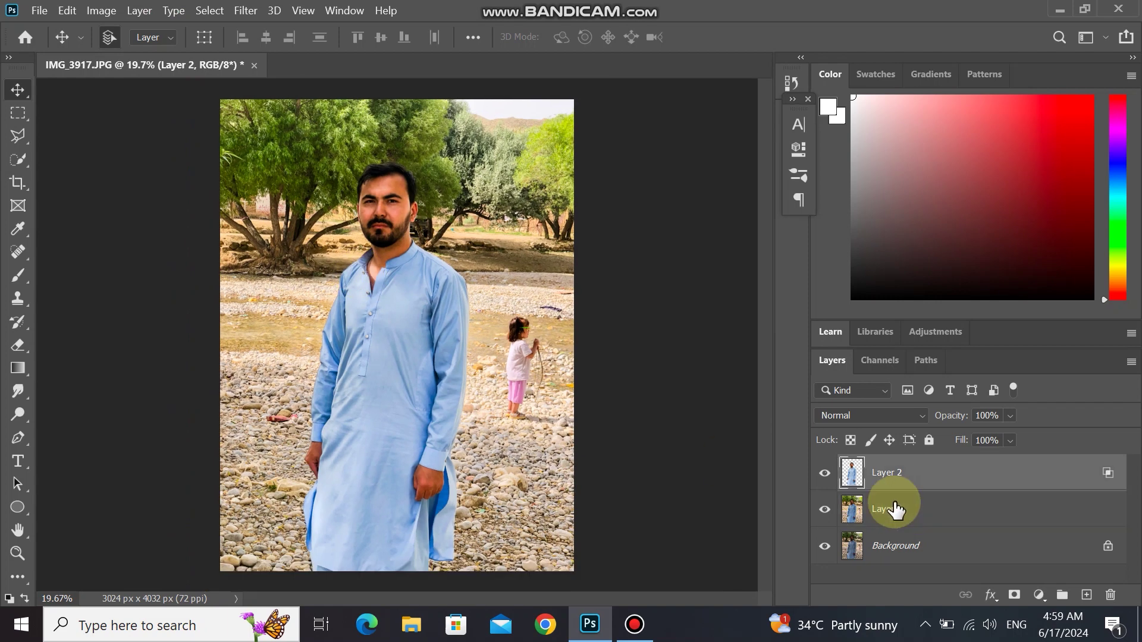
{"action": "left_click", "coordinate": [894, 509]}
{"action": "left_click", "coordinate": [892, 473]}
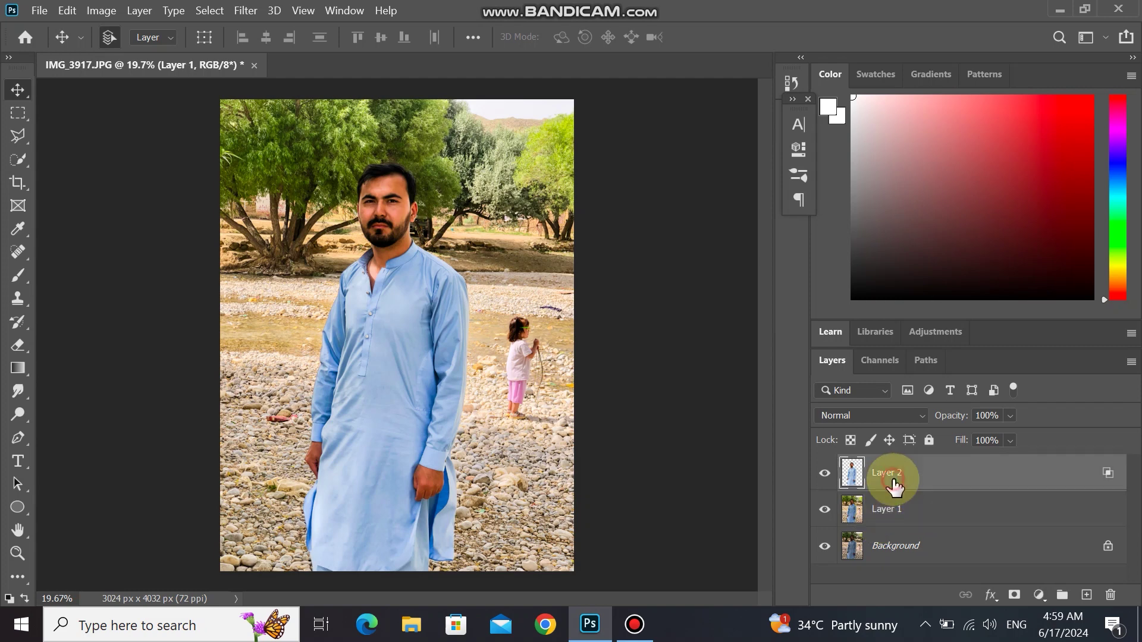
{"action": "left_click", "coordinate": [1039, 596]}
{"action": "left_click", "coordinate": [1026, 430]}
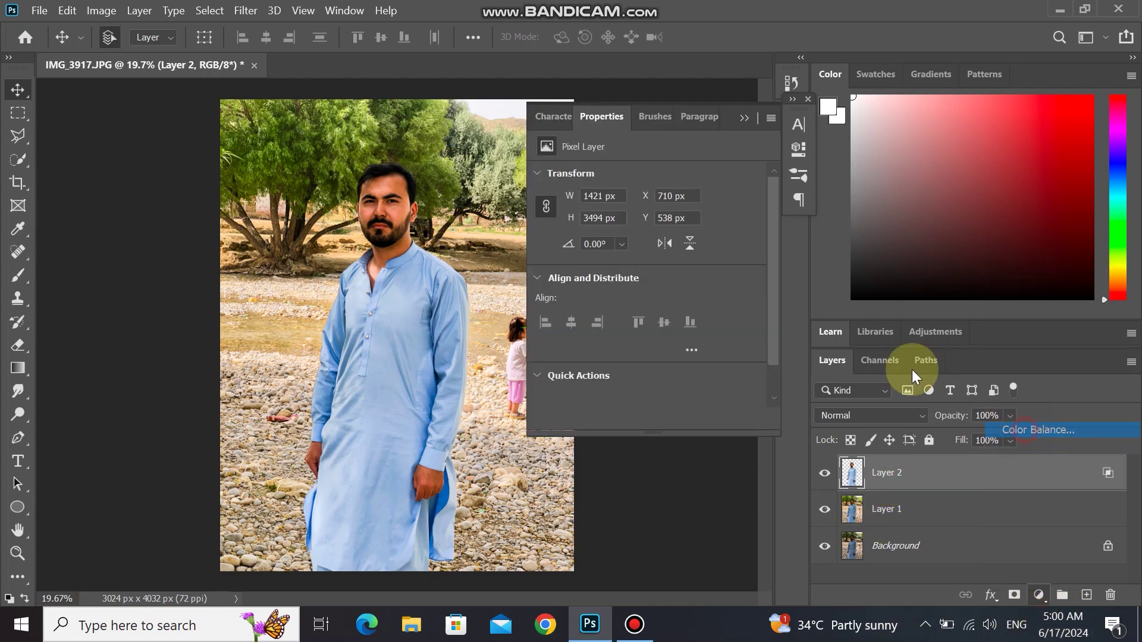
{"action": "left_click", "coordinate": [645, 419]}
Set the midtones colour balance to -12 Cyan–Red, +6 Magenta–Green and -5 Yellow–Blue, and close the adjustment's properties.
{"action": "left_click_drag", "start_coordinate": [621, 216], "coordinate": [630, 248]}
{"action": "left_click", "coordinate": [623, 245]}
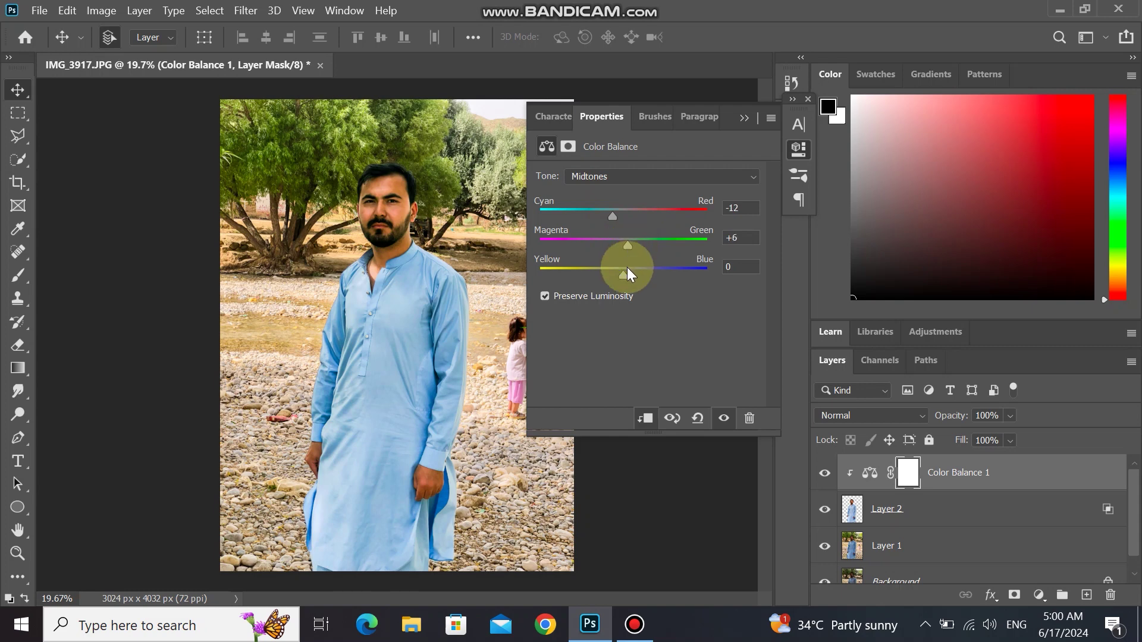
{"action": "left_click_drag", "start_coordinate": [623, 270], "coordinate": [619, 276]}
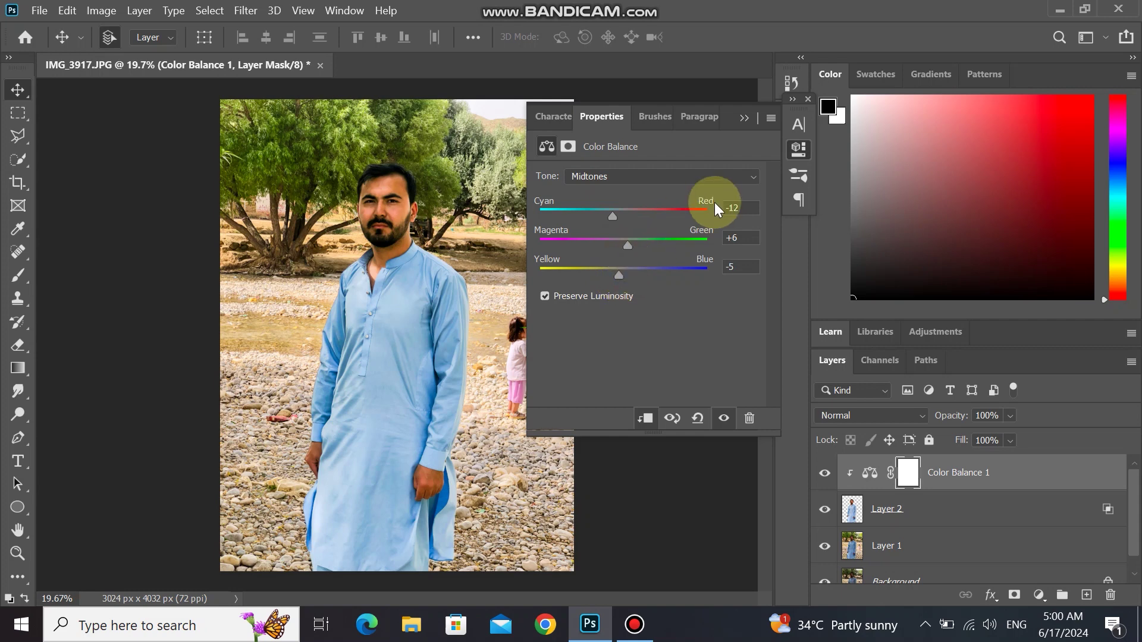
{"action": "left_click", "coordinate": [744, 119]}
Toggle the Color Balance layer's visibility and examine the man's colours against the surrounding scene.
{"action": "left_click", "coordinate": [824, 474]}
{"action": "left_click", "coordinate": [824, 474]}
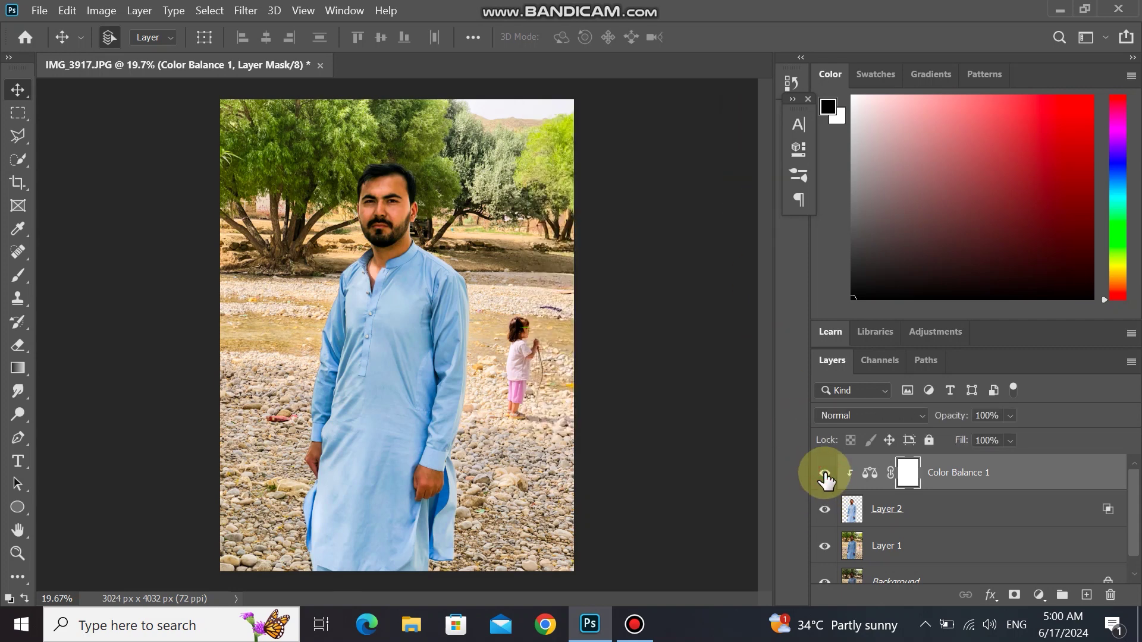
{"action": "left_click", "coordinate": [416, 334]}
{"action": "scroll", "coordinate": [415, 337], "scroll_direction": "down", "scroll_amount": 3}
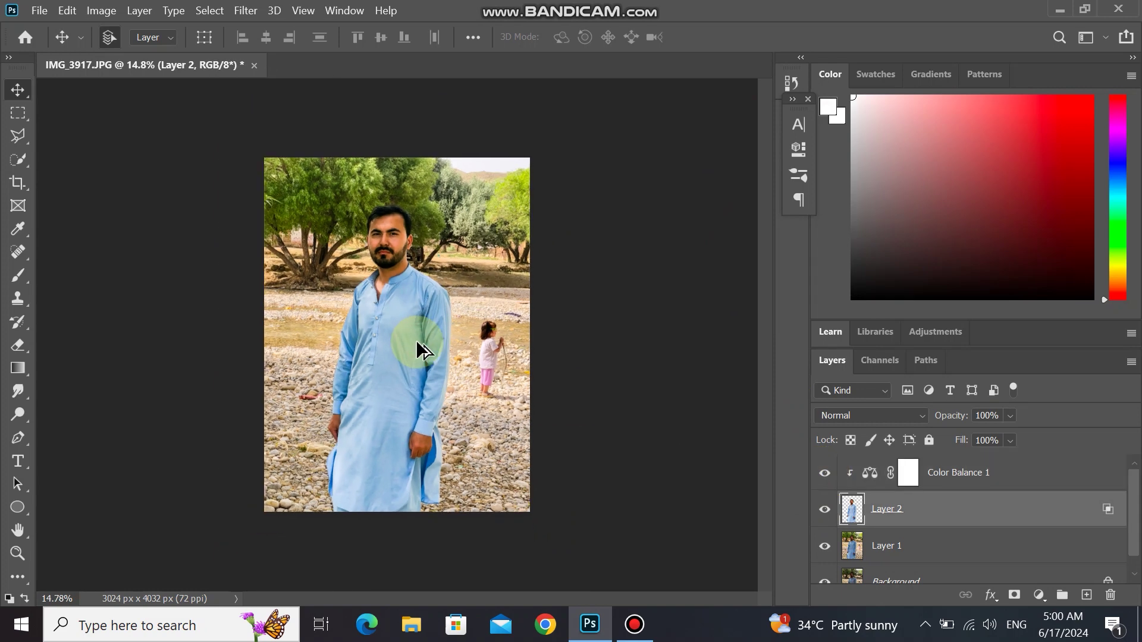
{"action": "scroll", "coordinate": [416, 340], "scroll_direction": "up", "scroll_amount": 2}
{"action": "scroll", "coordinate": [416, 339], "scroll_direction": "up", "scroll_amount": 1}
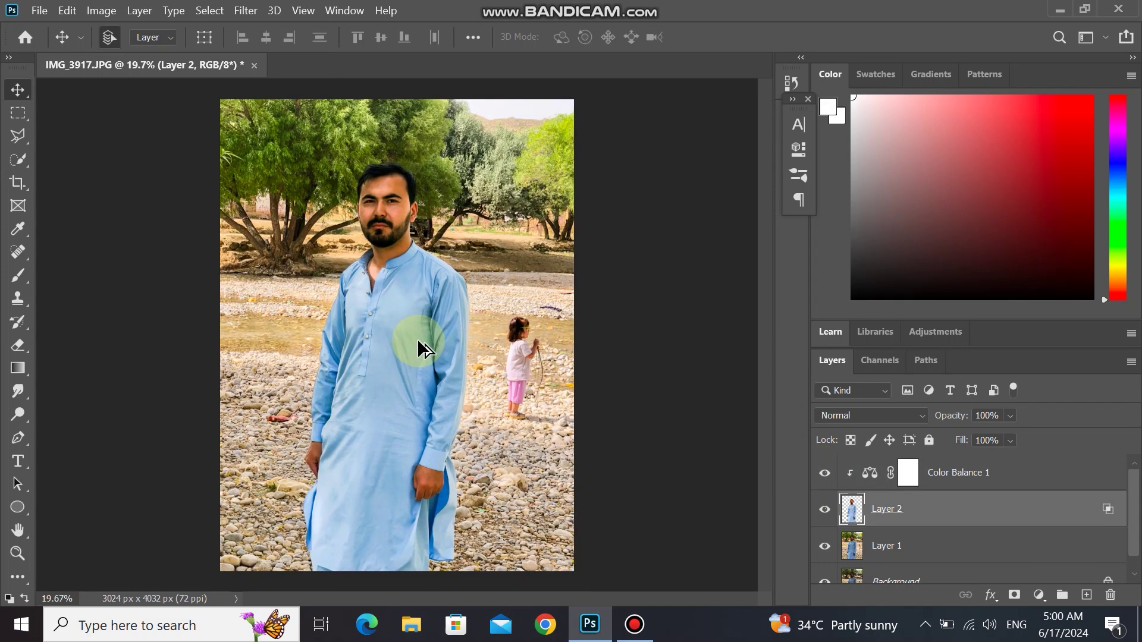
{"action": "scroll", "coordinate": [418, 342], "scroll_direction": "up", "scroll_amount": 1}
{"action": "scroll", "coordinate": [419, 344], "scroll_direction": "down", "scroll_amount": 1}
Stamp all visible layers into a new layer above the Color Balance adjustment, and toggle its visibility to check it.
{"action": "left_click", "coordinate": [950, 475]}
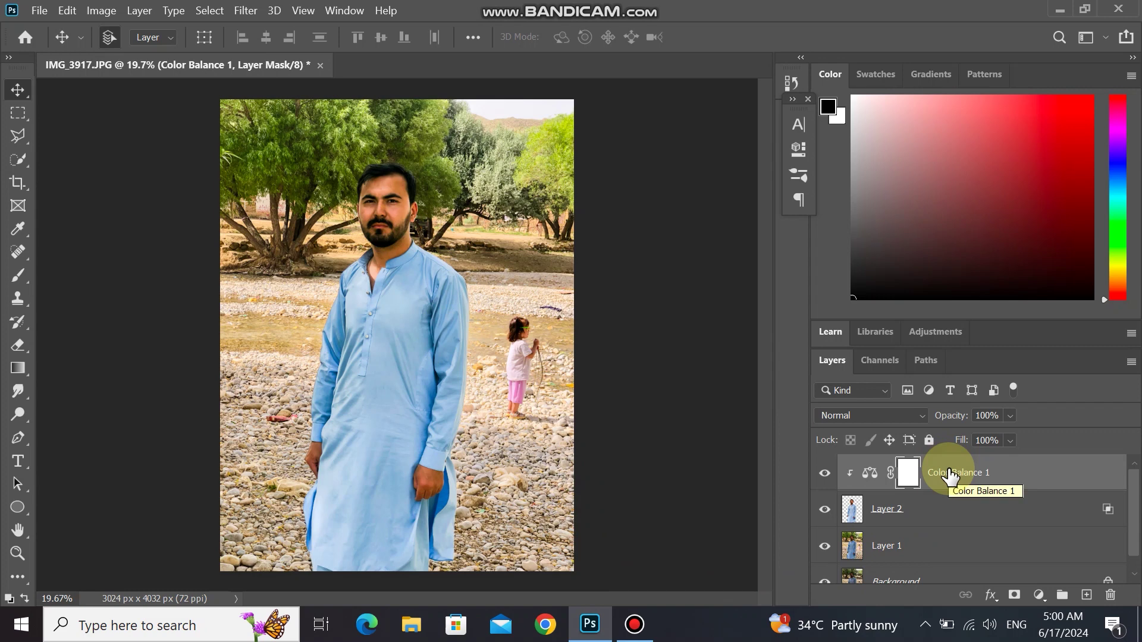
{"action": "key", "text": "ctrl+shift+alt+e"}
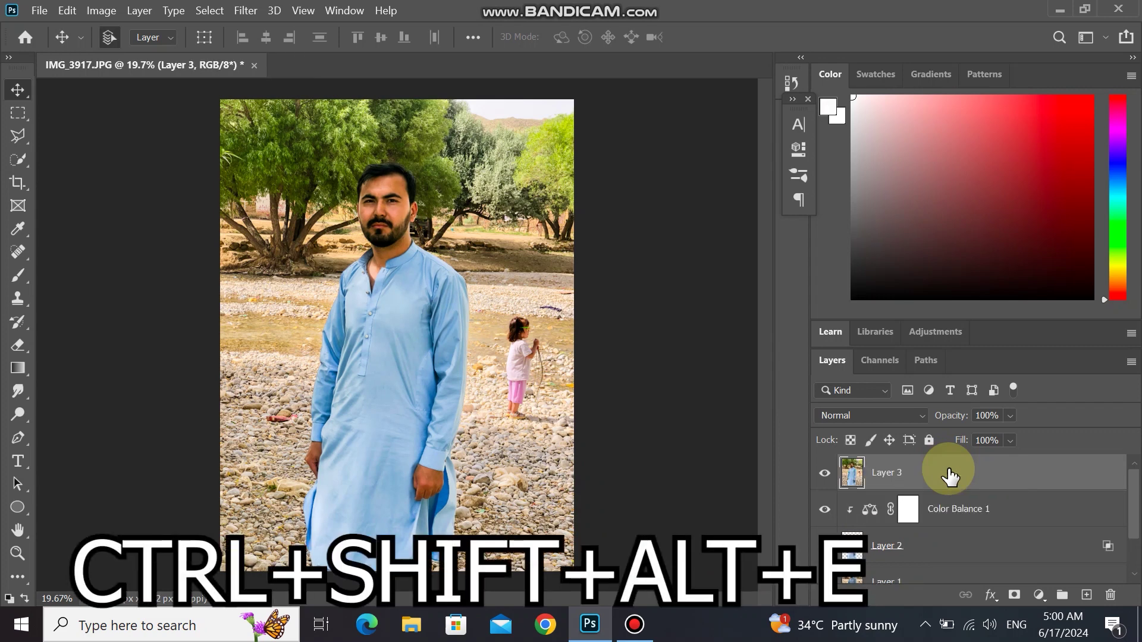
{"action": "left_click", "coordinate": [832, 476]}
{"action": "left_click", "coordinate": [832, 476]}
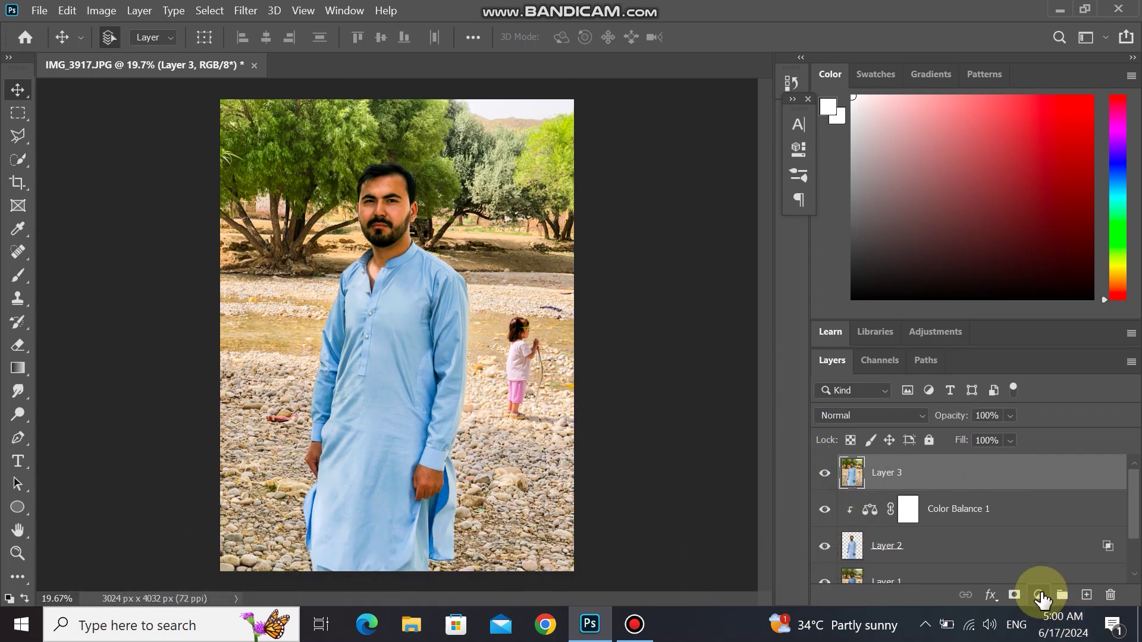
Add a Levels adjustment layer above Layer 3, raise the black input level slightly and set the white input level to 249.
{"action": "left_click", "coordinate": [1039, 595]}
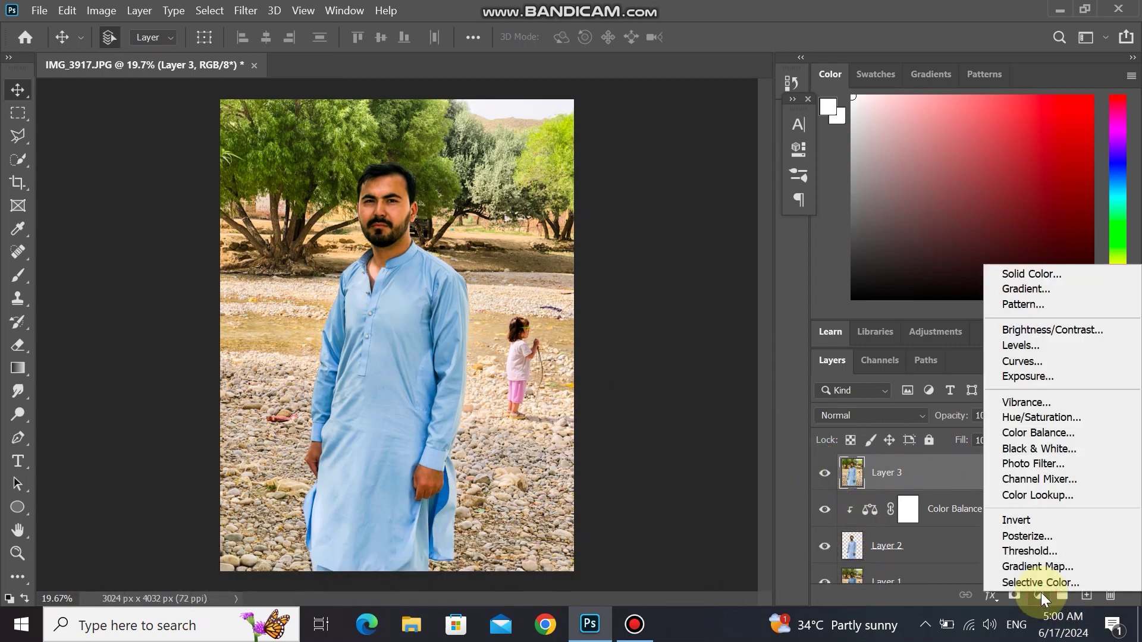
{"action": "left_click", "coordinate": [1038, 344]}
{"action": "mouse_move", "coordinate": [564, 306]}
{"action": "left_mouse_down"}
{"action": "mouse_move", "coordinate": [552, 300]}
{"action": "mouse_move", "coordinate": [570, 311]}
{"action": "left_mouse_up"}
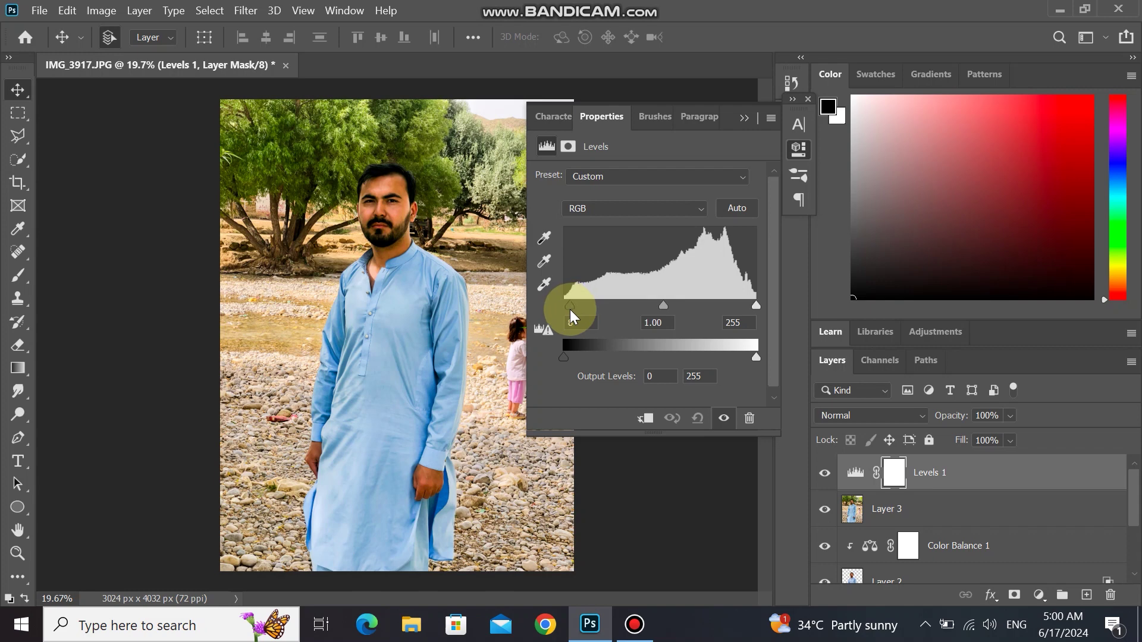
{"action": "left_click_drag", "start_coordinate": [756, 306], "coordinate": [755, 317]}
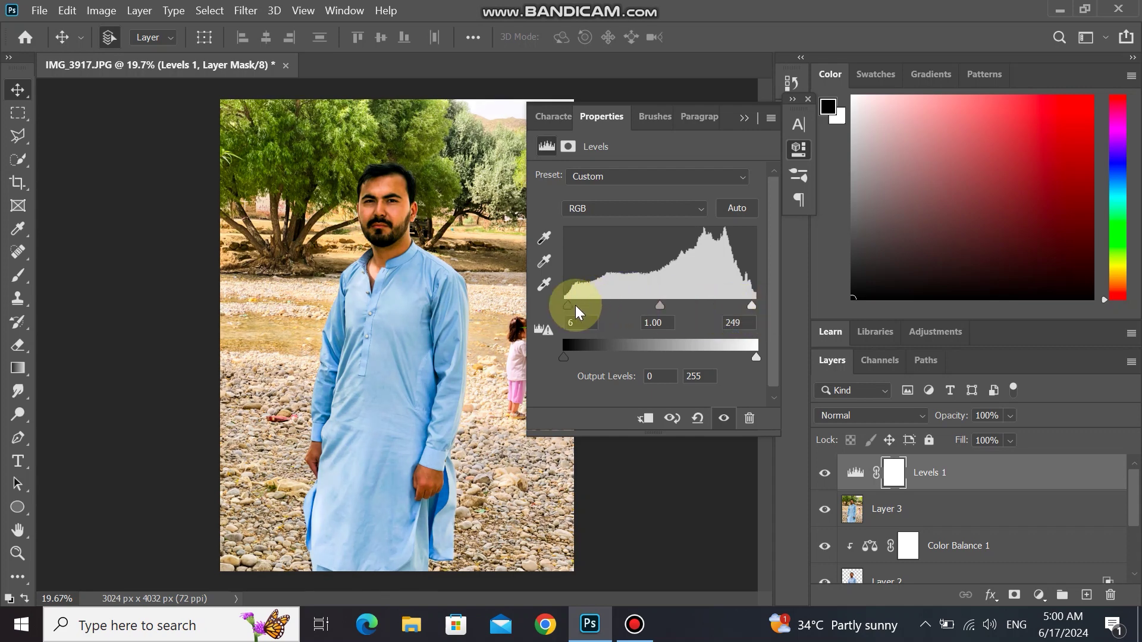
{"action": "left_click_drag", "start_coordinate": [569, 303], "coordinate": [571, 310]}
{"action": "left_click", "coordinate": [744, 118]}
Toggle the Levels layer's visibility and examine the photo's contrast up close and at full view.
{"action": "left_click", "coordinate": [819, 481]}
{"action": "left_click", "coordinate": [819, 481]}
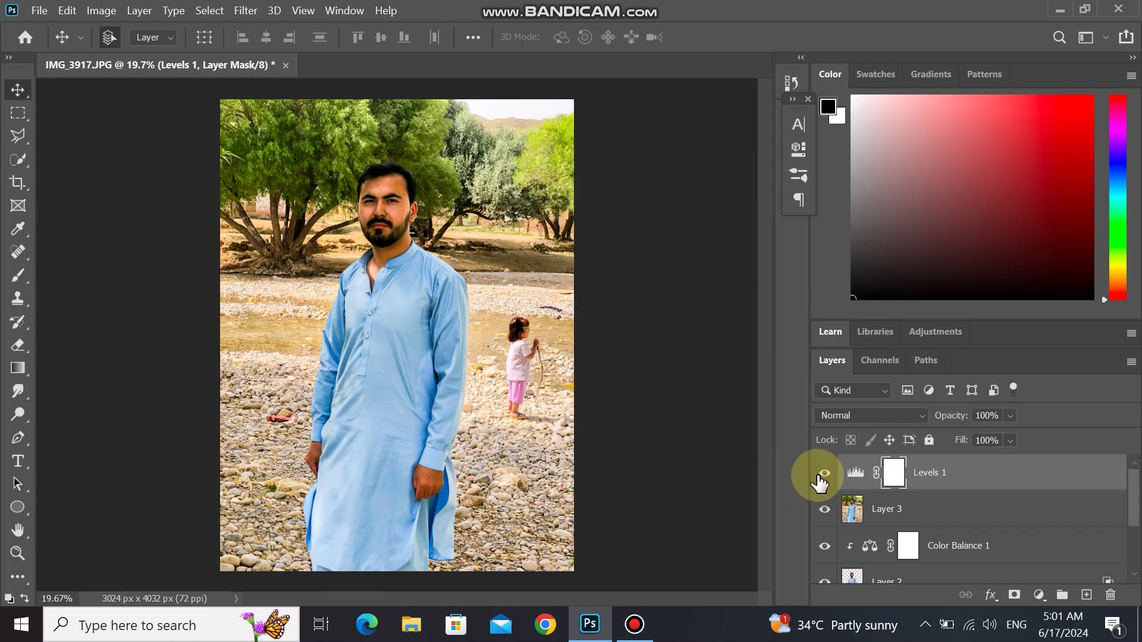
{"action": "left_click", "coordinate": [402, 279]}
{"action": "scroll", "coordinate": [400, 238], "scroll_direction": "up", "scroll_amount": 5}
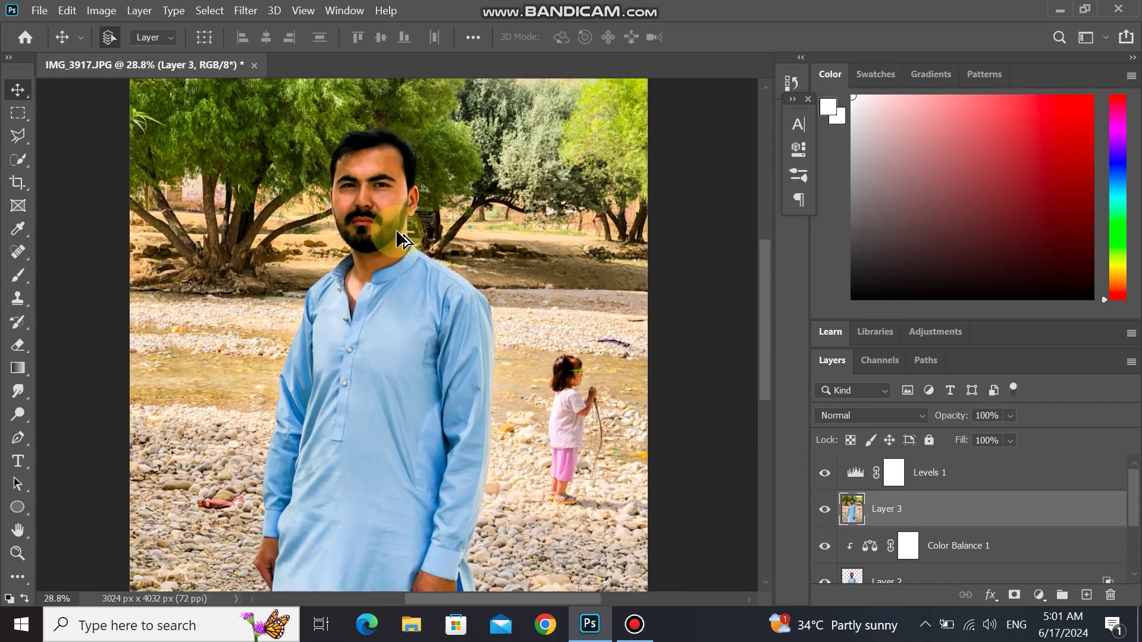
{"action": "scroll", "coordinate": [392, 238], "scroll_direction": "down", "scroll_amount": 5}
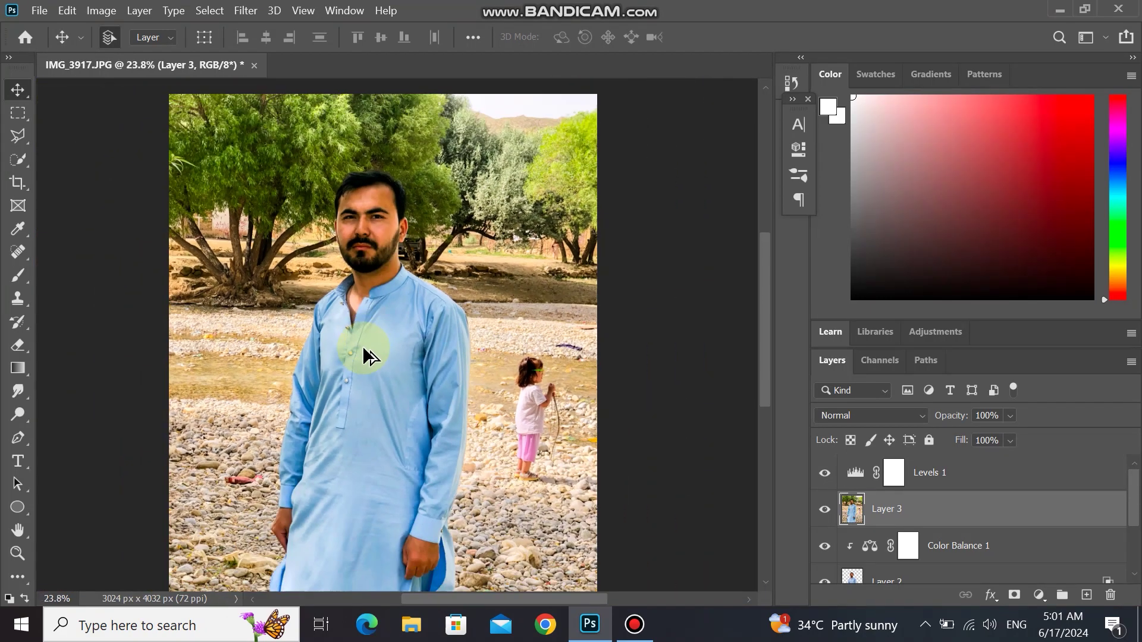
{"action": "scroll", "coordinate": [326, 340], "scroll_direction": "down", "scroll_amount": 1}
{"action": "scroll", "coordinate": [325, 341], "scroll_direction": "up", "scroll_amount": 1}
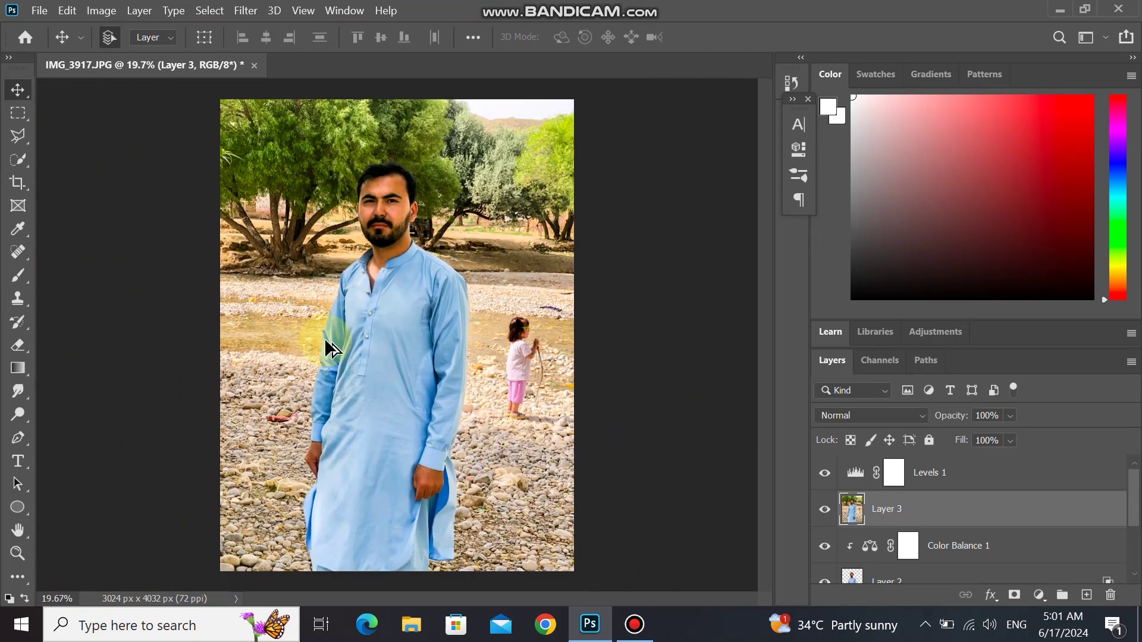
{"action": "scroll", "coordinate": [310, 293], "scroll_direction": "down", "scroll_amount": 1}
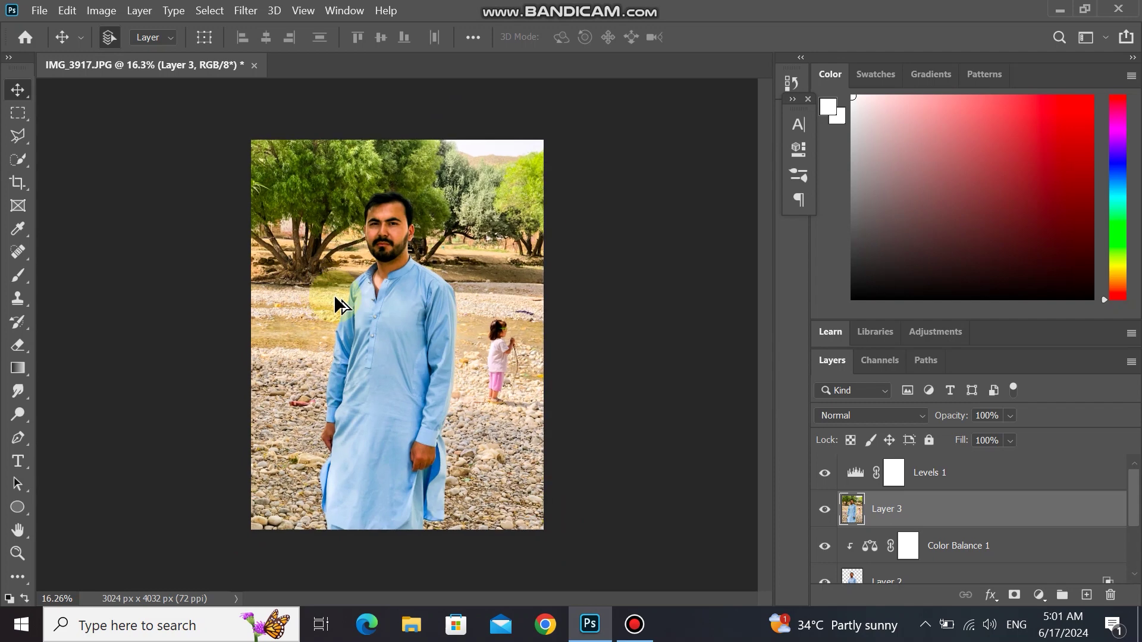
Group all layers from Levels 1 down to Layer 1, leaving the Background layer outside the group.
{"action": "left_click", "coordinate": [944, 469]}
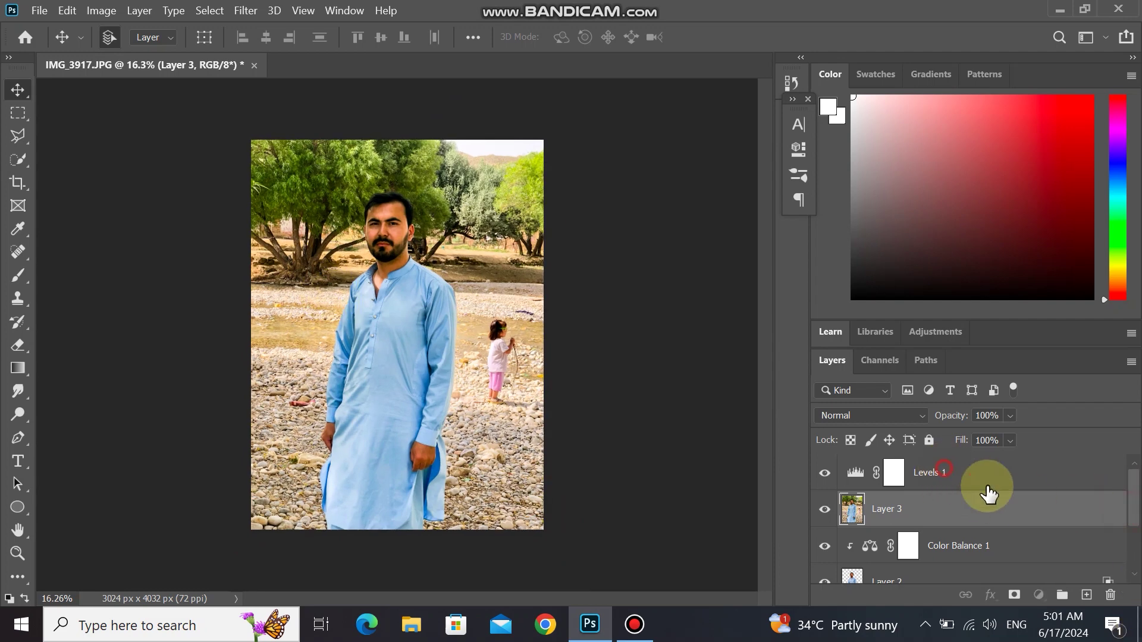
{"action": "left_click_drag", "start_coordinate": [1132, 506], "coordinate": [1138, 554]}
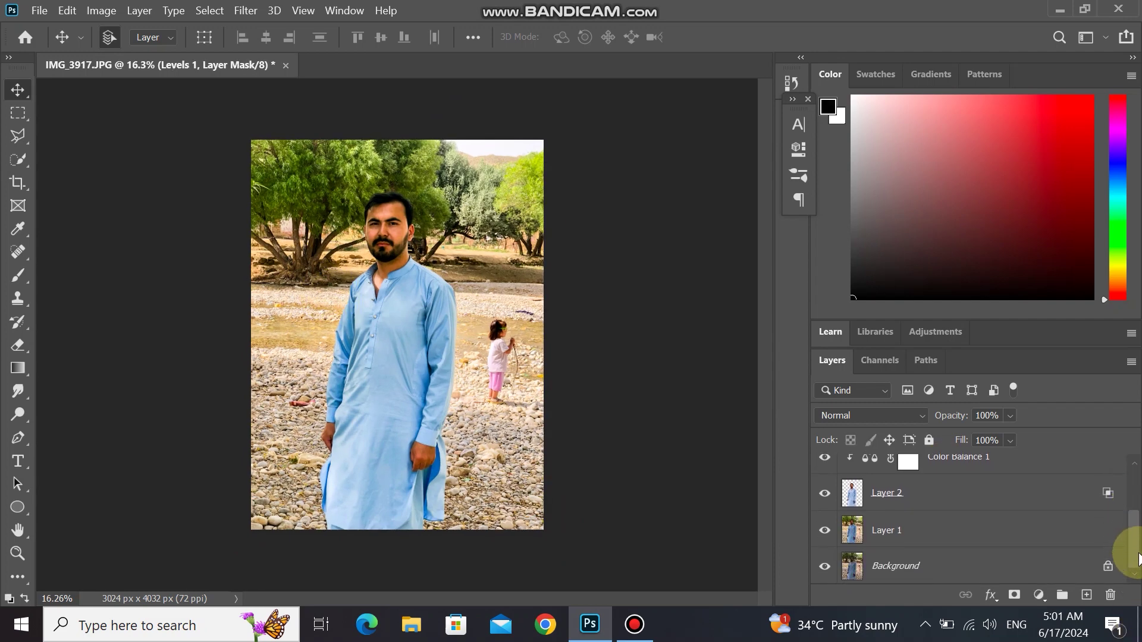
{"action": "left_click", "coordinate": [950, 530]}
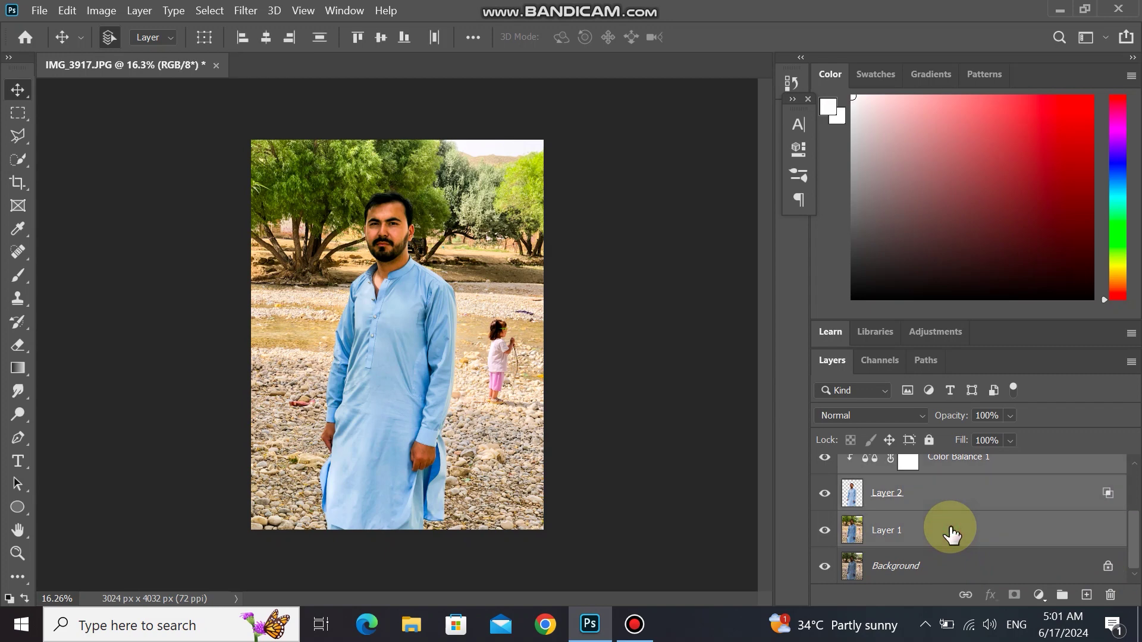
{"action": "key", "text": "ctrl+g"}
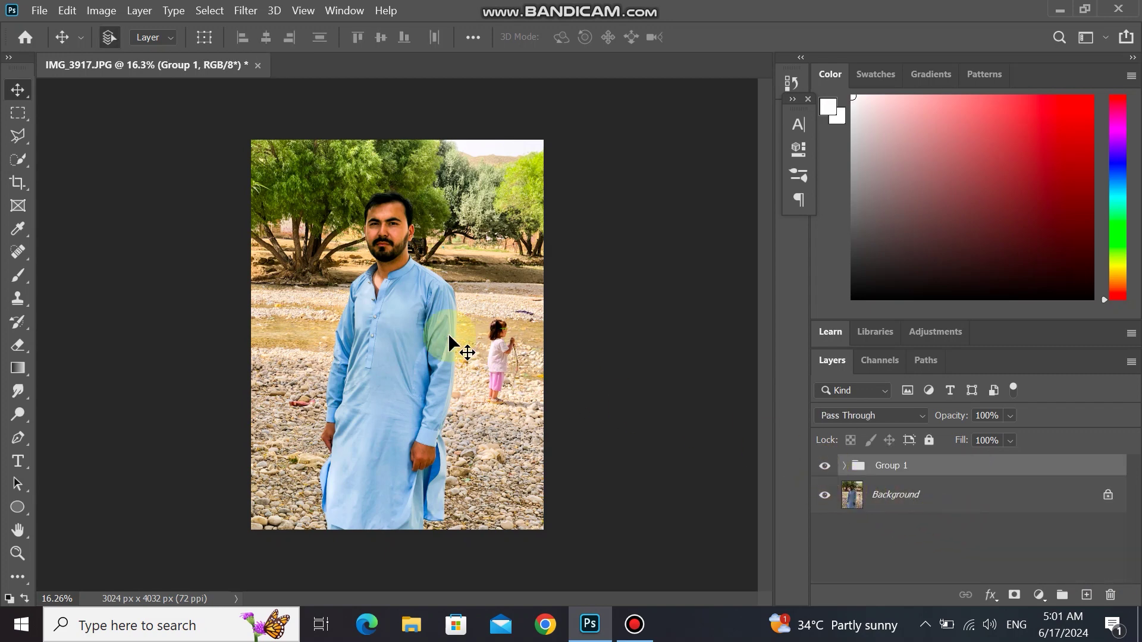
Toggle the visibility of the group of edits repeatedly to compare the retouched portrait with the original Background.
{"action": "scroll", "coordinate": [449, 336], "scroll_direction": "up", "scroll_amount": 3}
{"action": "scroll", "coordinate": [449, 336], "scroll_direction": "down", "scroll_amount": 1}
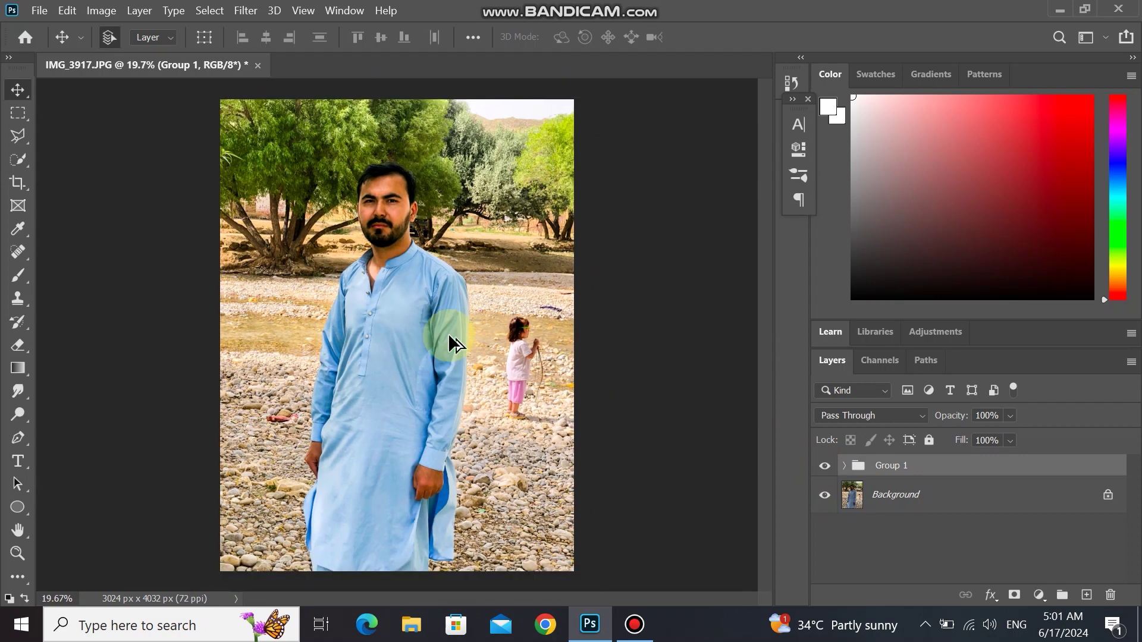
{"action": "left_click", "coordinate": [824, 466]}
{"action": "left_click", "coordinate": [824, 466]}
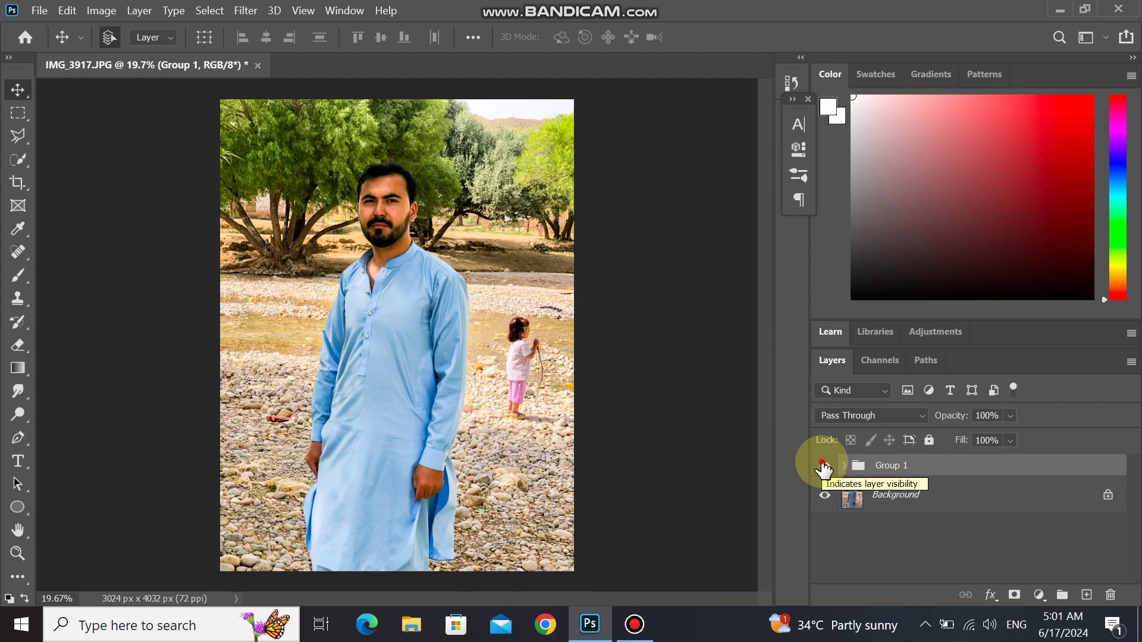
{"action": "left_click", "coordinate": [824, 466]}
{"action": "left_click", "coordinate": [824, 466]}
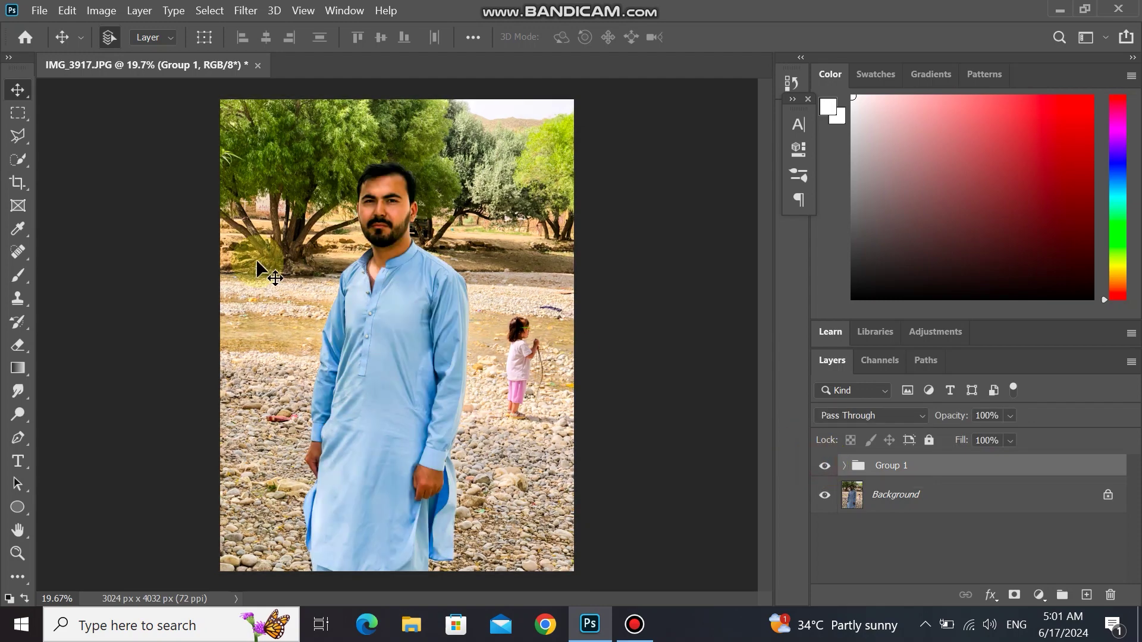
{"action": "scroll", "coordinate": [367, 234], "scroll_direction": "up", "scroll_amount": 2}
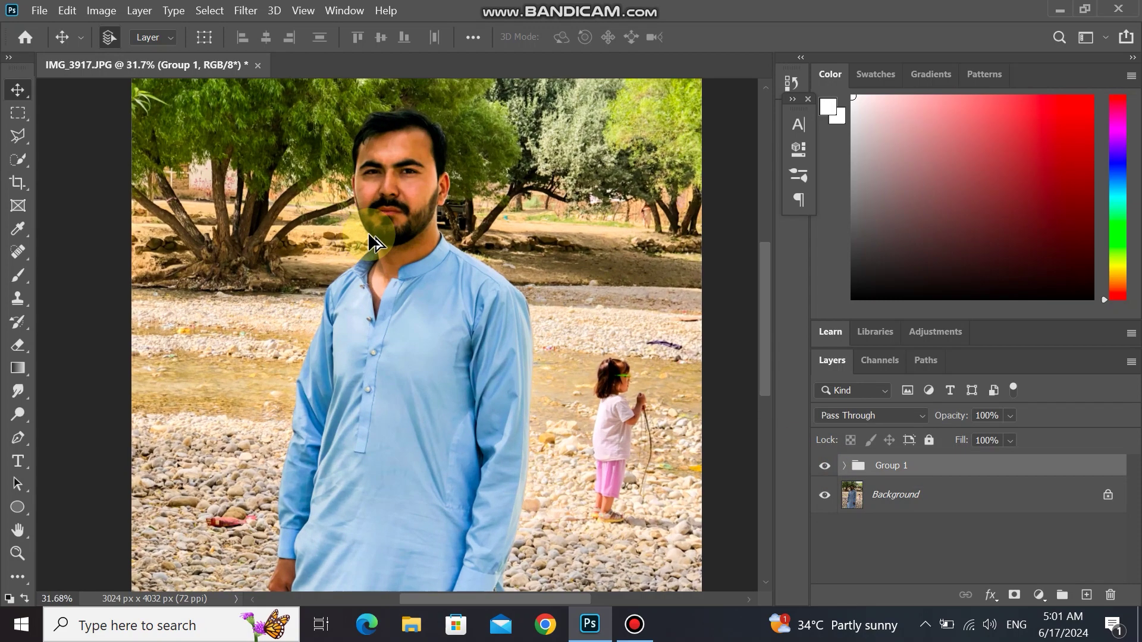
{"action": "scroll", "coordinate": [368, 235], "scroll_direction": "down", "scroll_amount": 2}
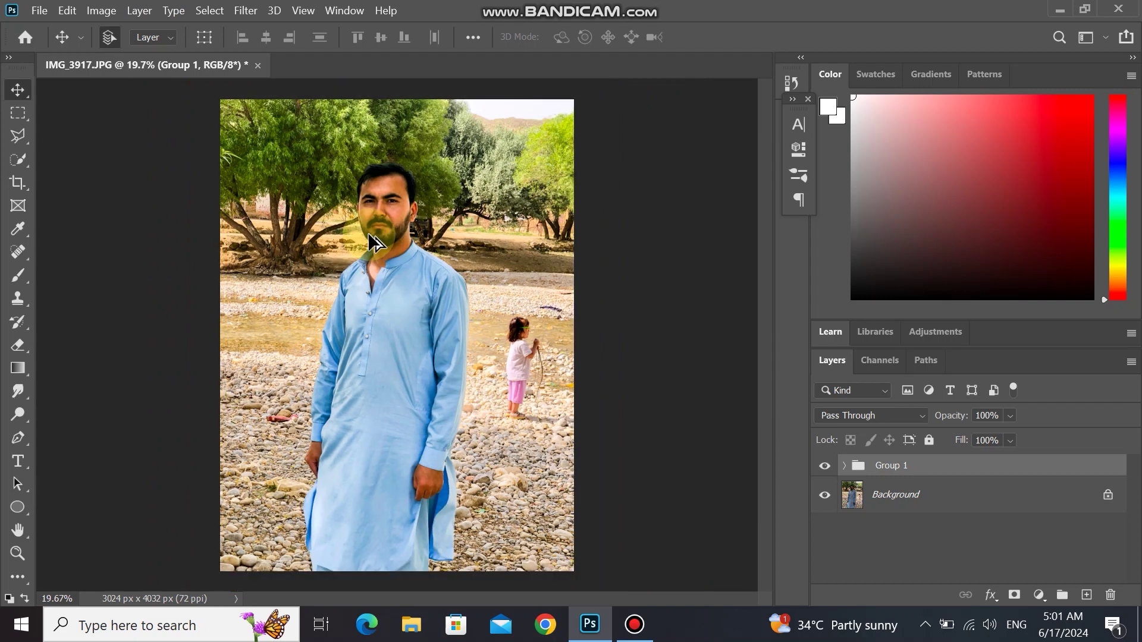
{"action": "left_click", "coordinate": [826, 466]}
{"action": "left_click", "coordinate": [825, 466]}
{"action": "left_click", "coordinate": [825, 466]}
{"action": "left_click", "coordinate": [825, 467]}
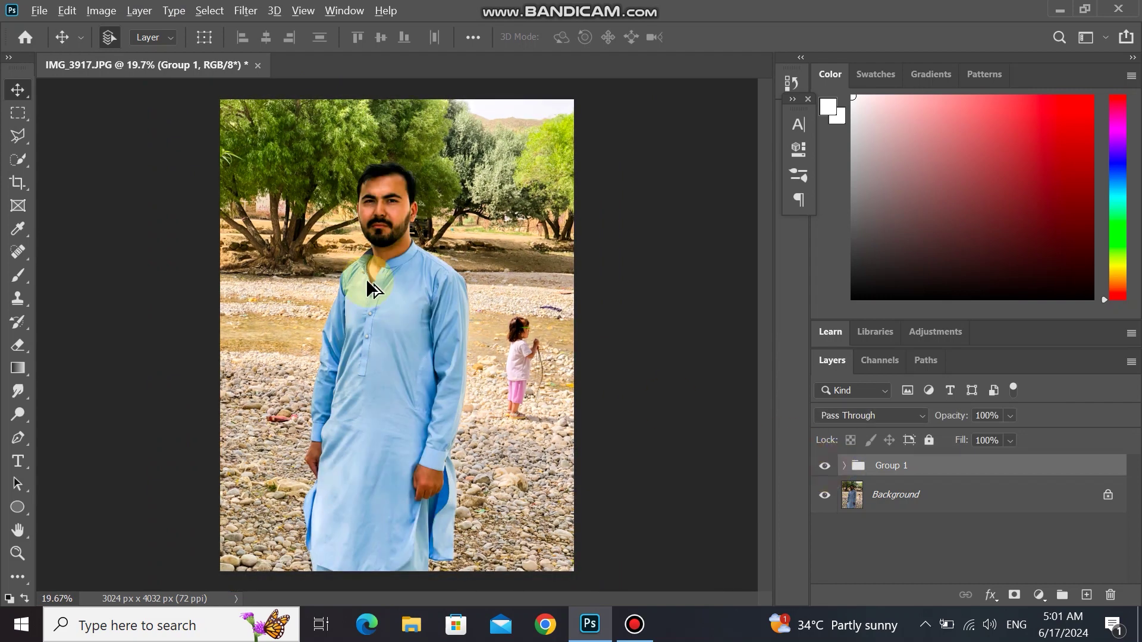
{"action": "scroll", "coordinate": [367, 280], "scroll_direction": "down", "scroll_amount": 2}
{"action": "scroll", "coordinate": [367, 280], "scroll_direction": "up", "scroll_amount": 2}
{"action": "scroll", "coordinate": [367, 281], "scroll_direction": "down", "scroll_amount": 2}
{"action": "scroll", "coordinate": [367, 280], "scroll_direction": "up", "scroll_amount": 2}
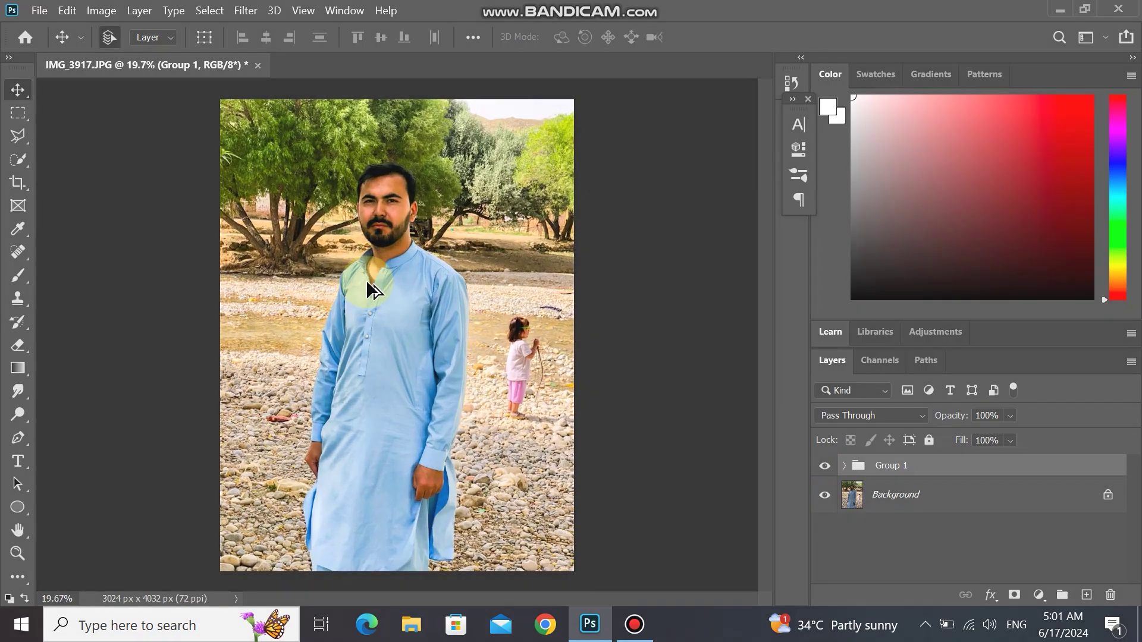